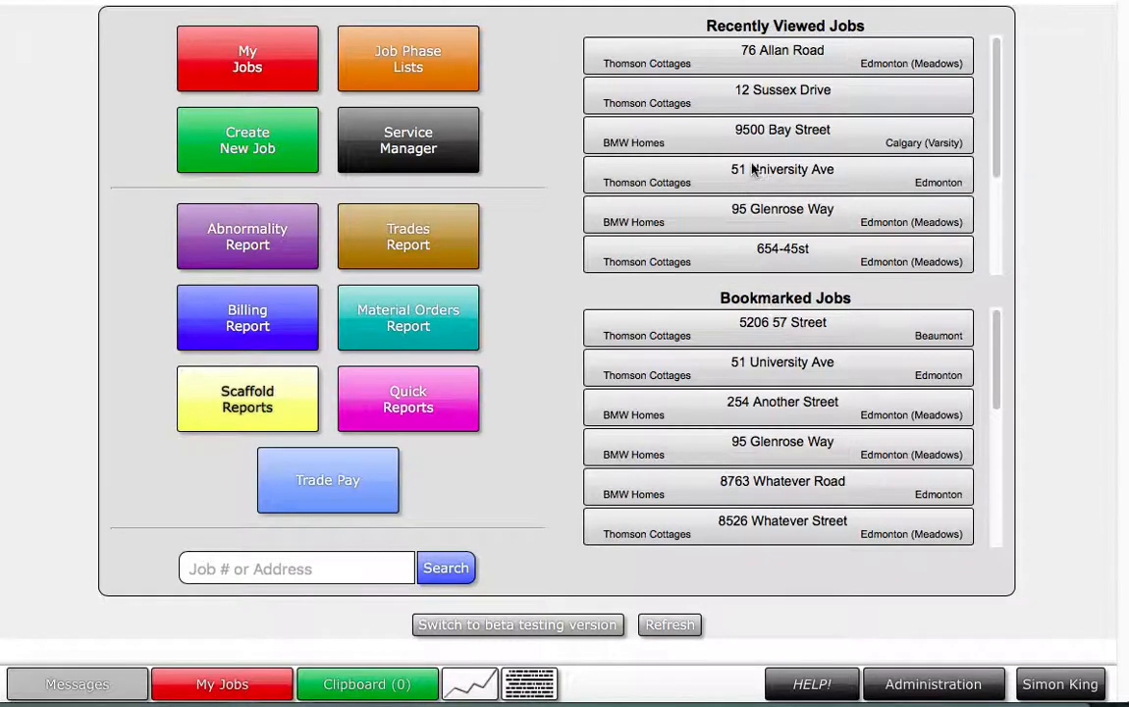
- Open the first recently viewed job and look through its billing figures and house phase sections
left_click(753, 62)
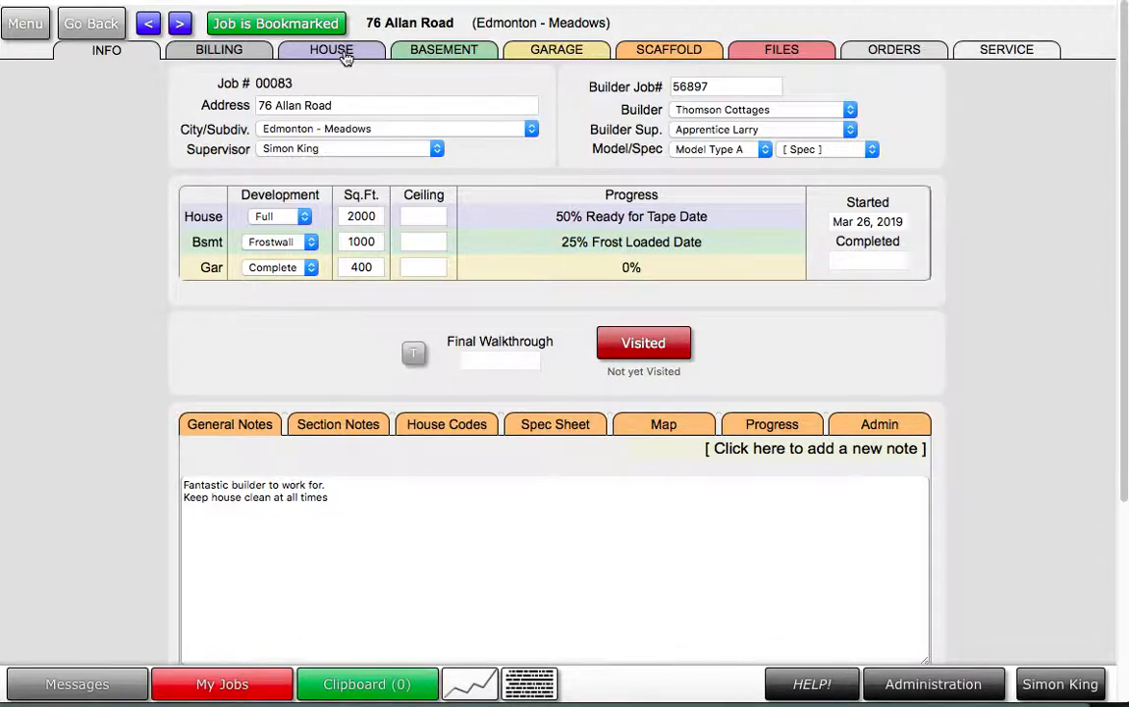
left_click(248, 51)
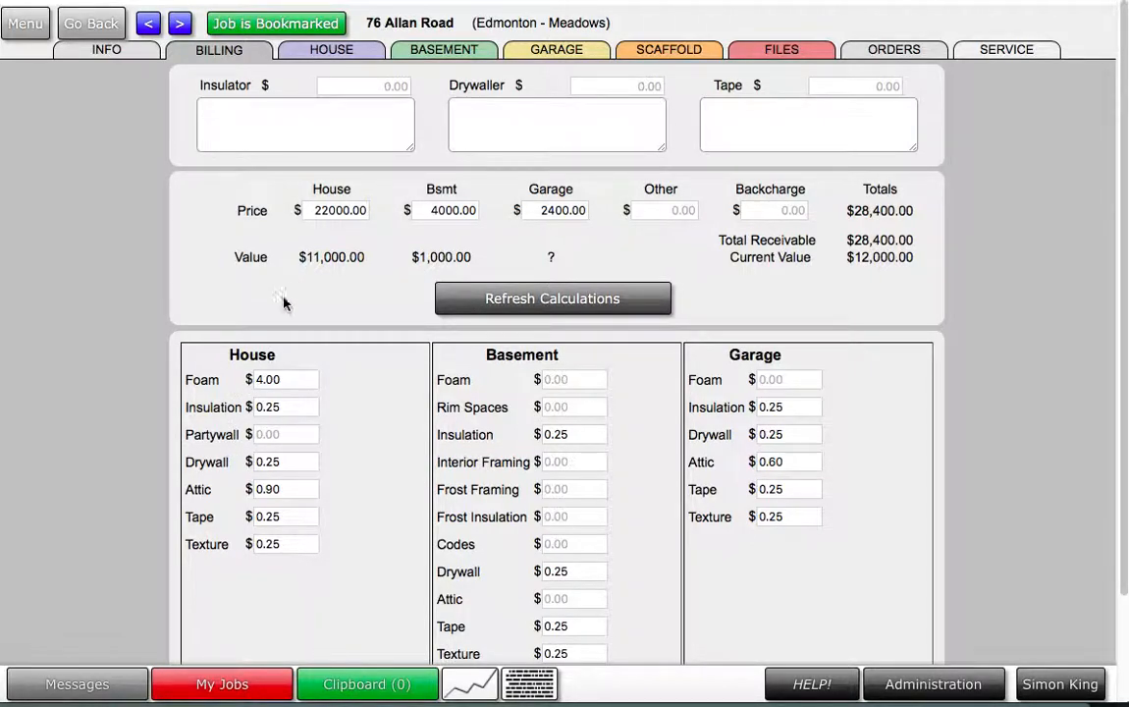
left_click(317, 57)
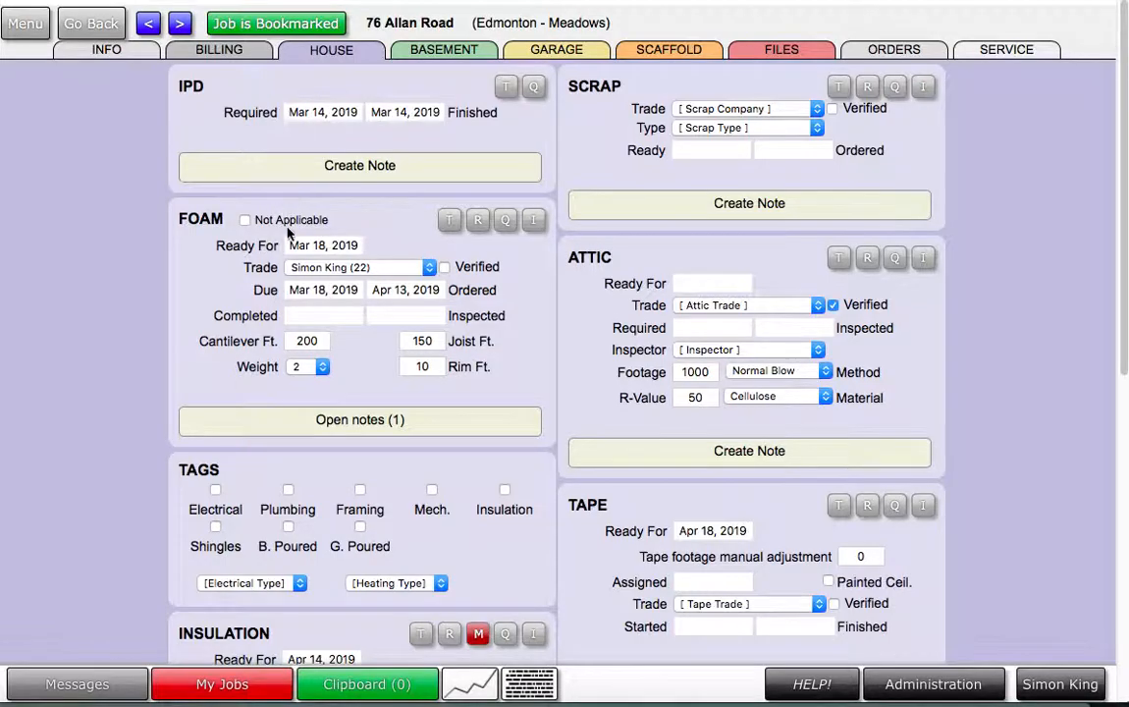
scroll(327, 315, "down", 5)
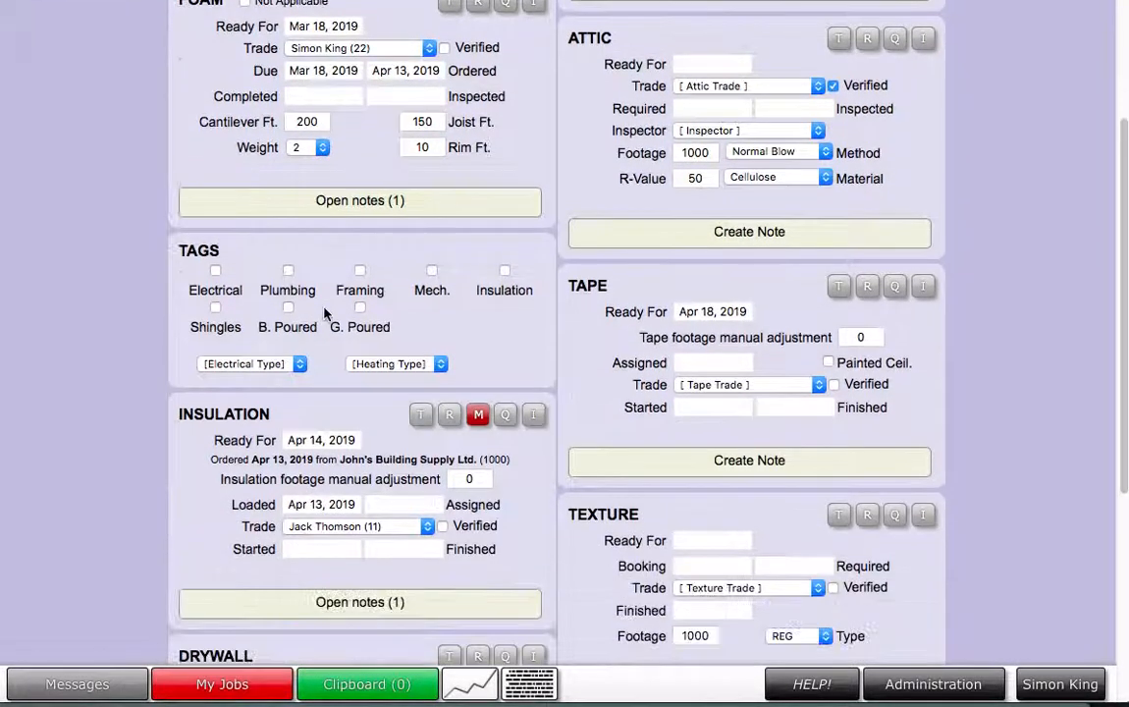
scroll(327, 314, "down", 5)
scroll(324, 312, "up", 10)
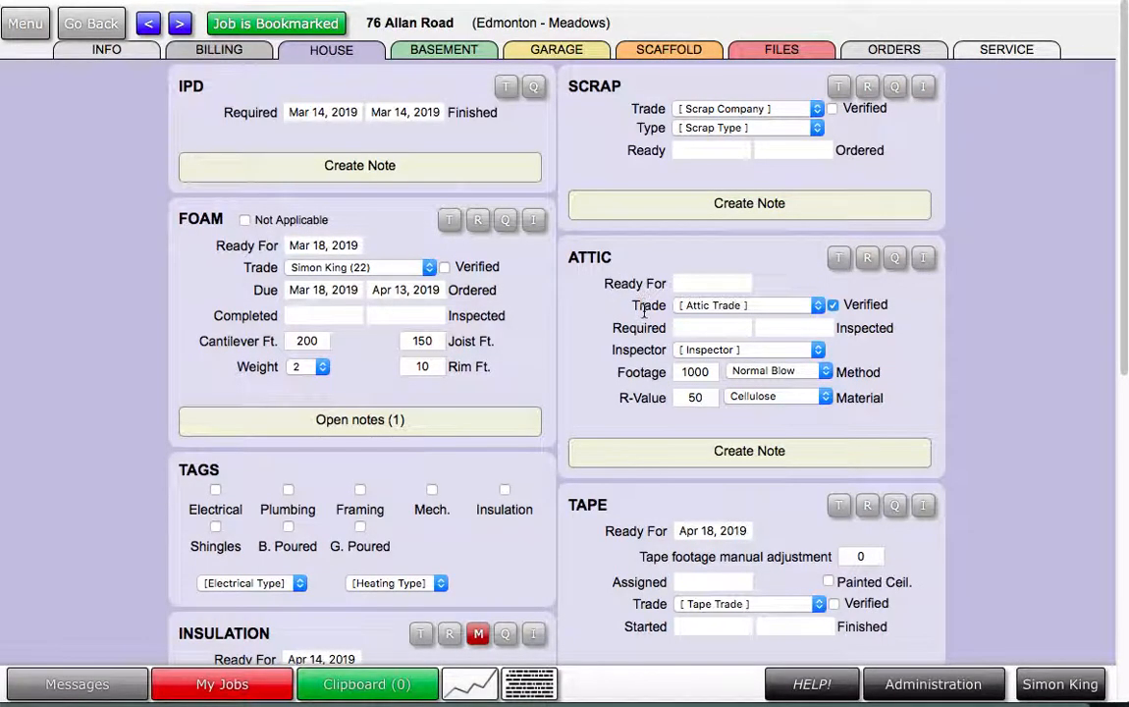
- Set the house insulation's assigned date to Apr 15, 2019 and keep the current tradesperson in the trade list
scroll(644, 311, "down", 5)
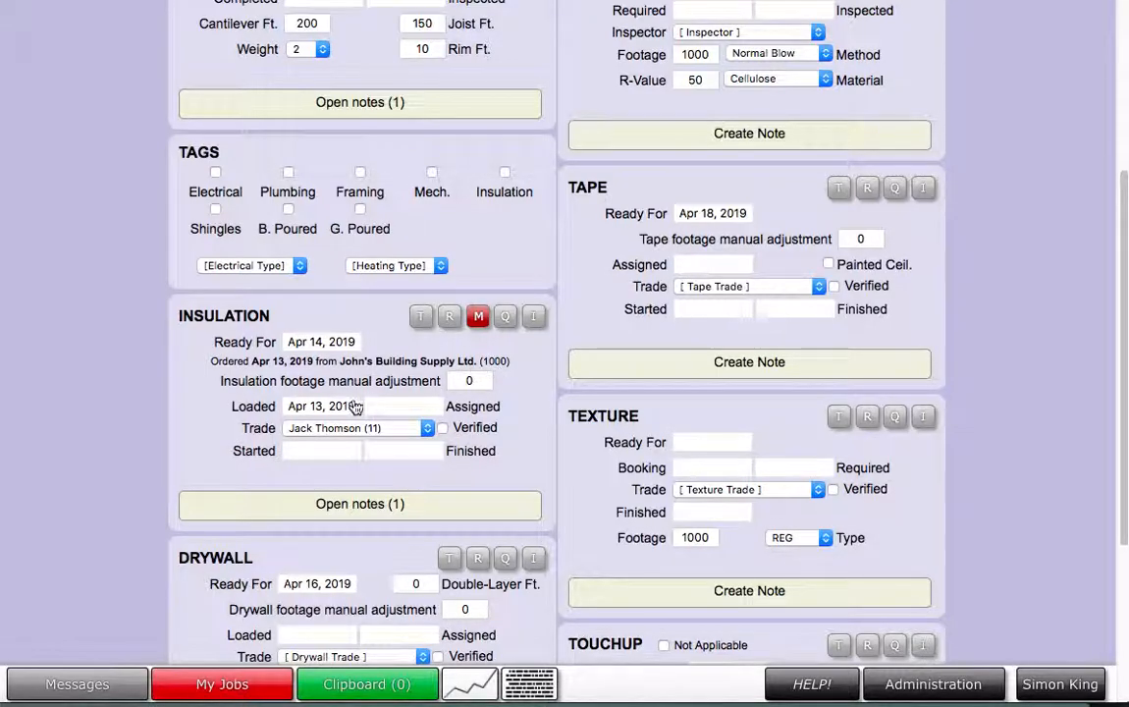
left_click(377, 415)
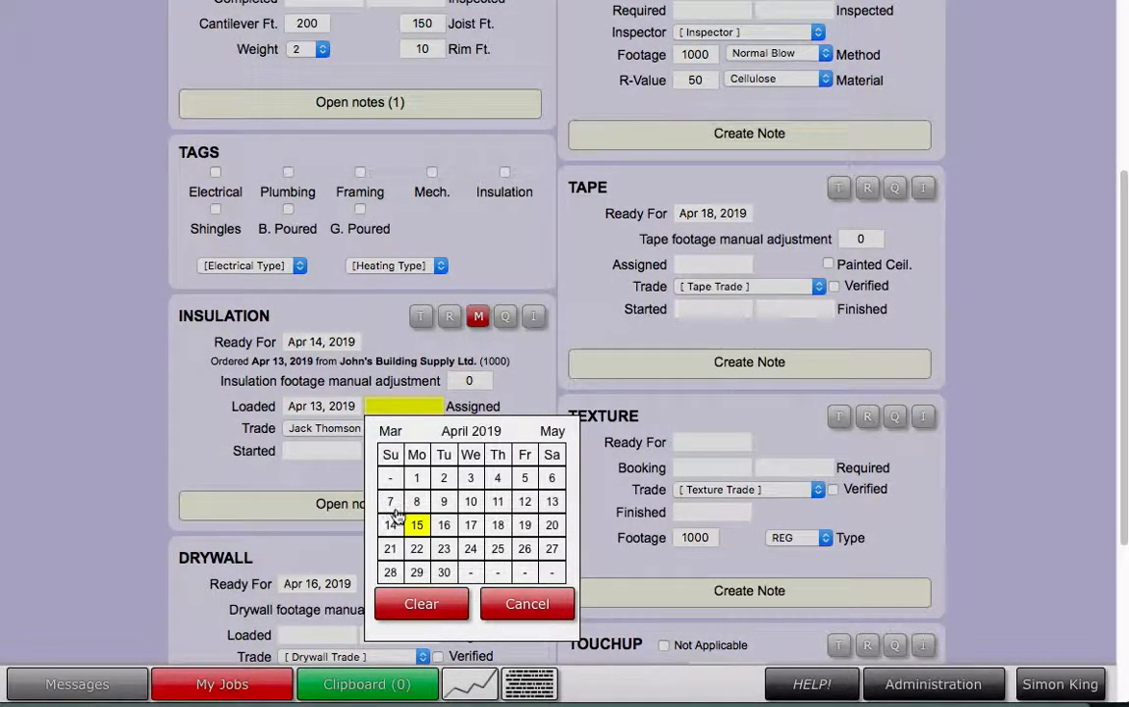
left_click(416, 526)
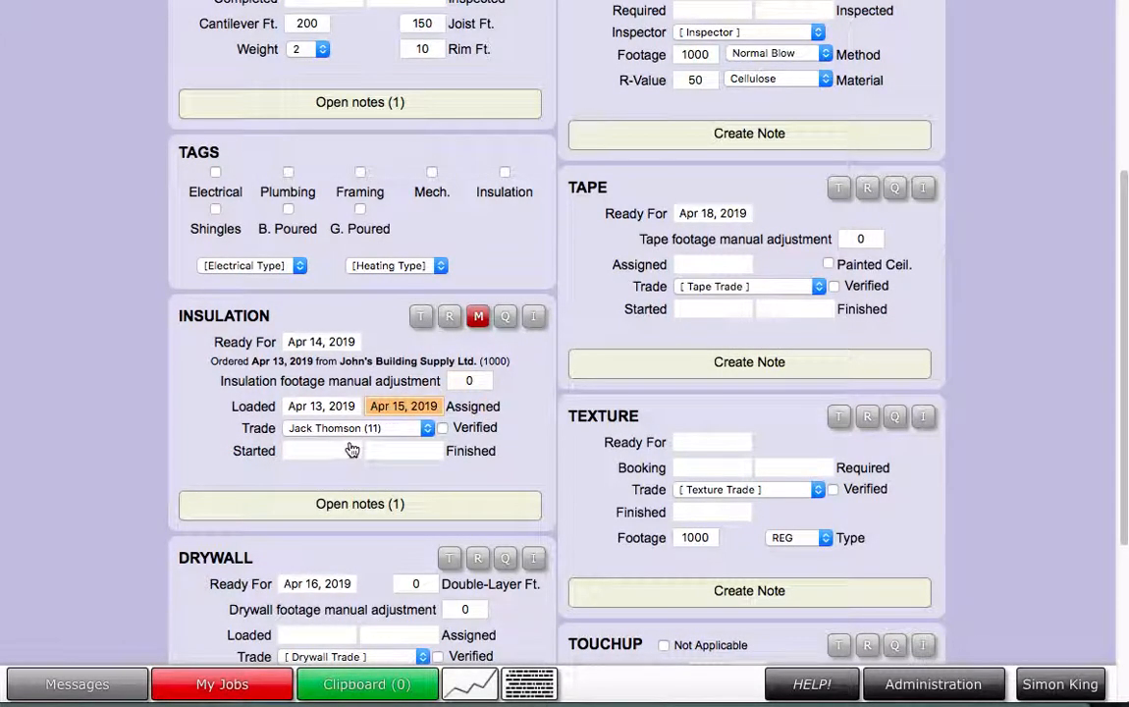
left_click(359, 429)
left_click(360, 430)
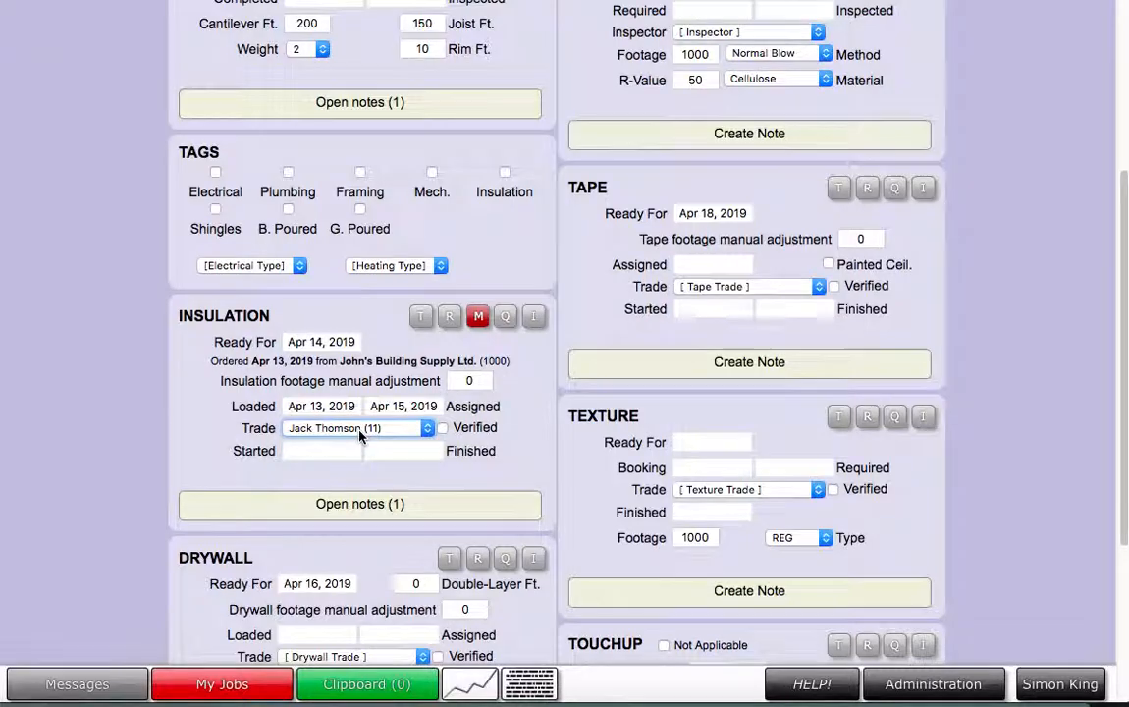
- View the Job Site Info Sheet for the house insulation with its email option, and return to the job
left_click(533, 316)
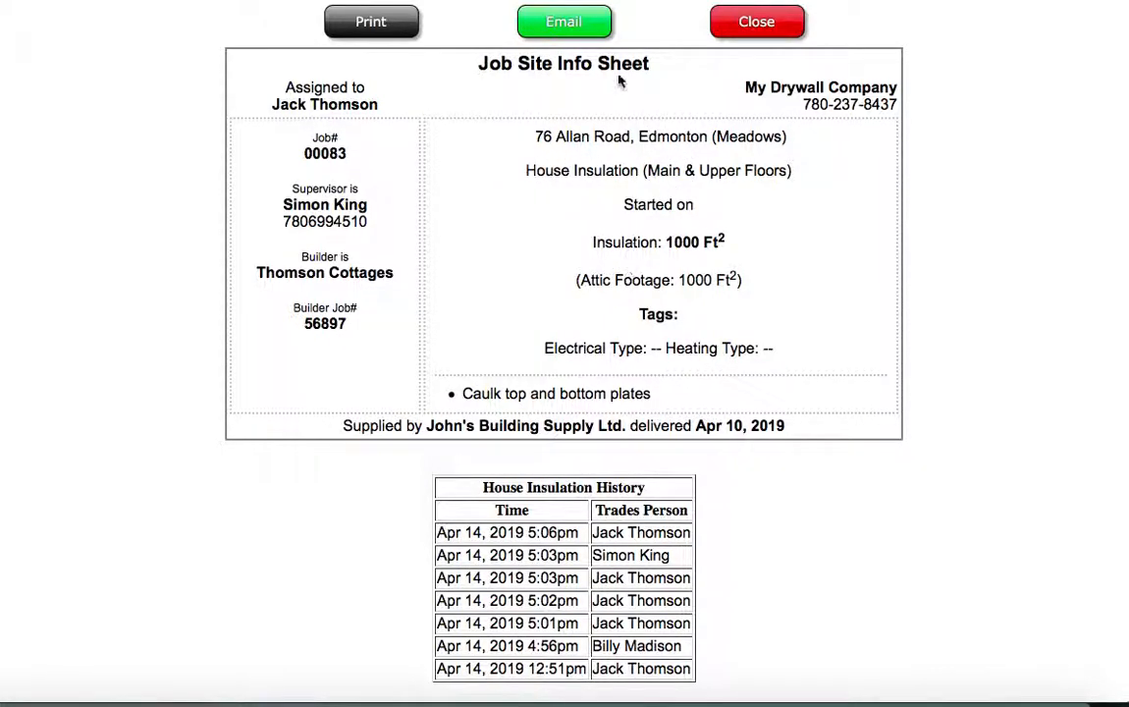
left_click(575, 36)
left_click(737, 351)
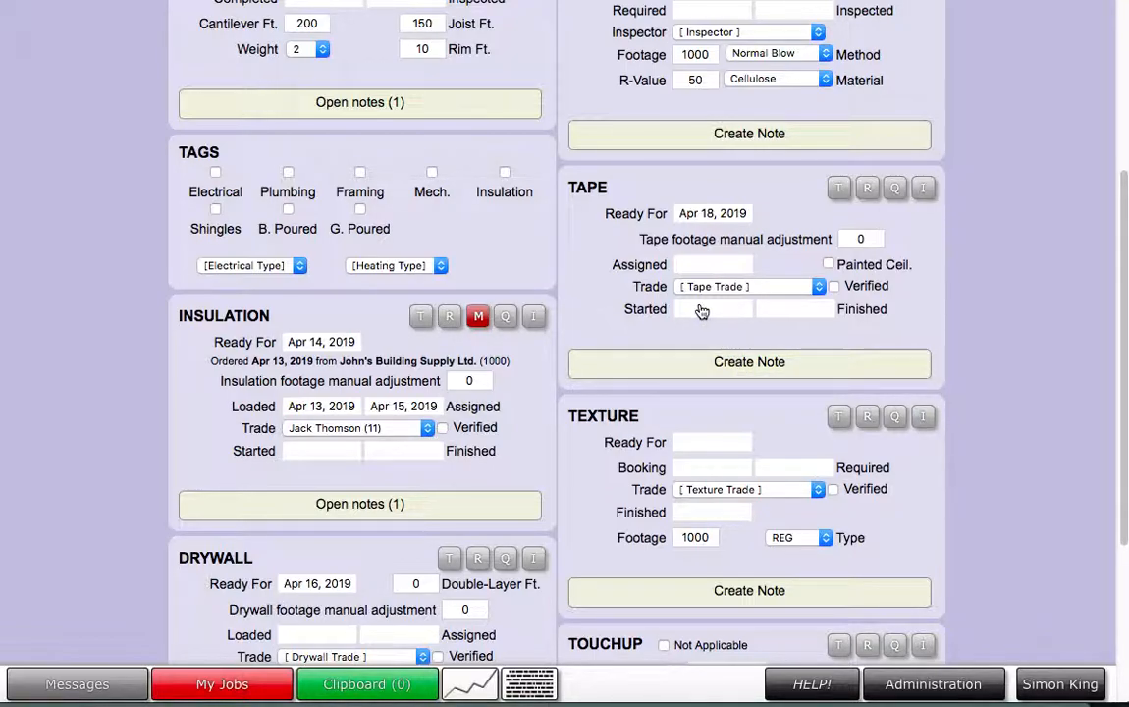
- Look through the job's basement, garage, scaffold and files sections
scroll(702, 310, "up", 5)
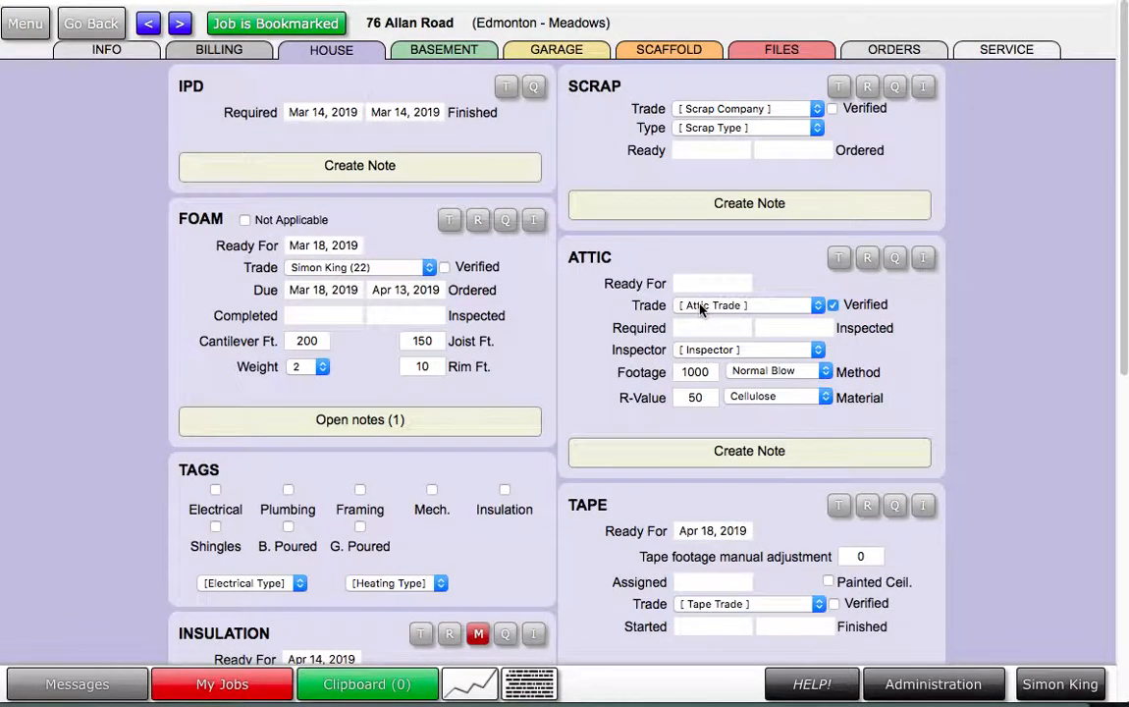
left_click(422, 53)
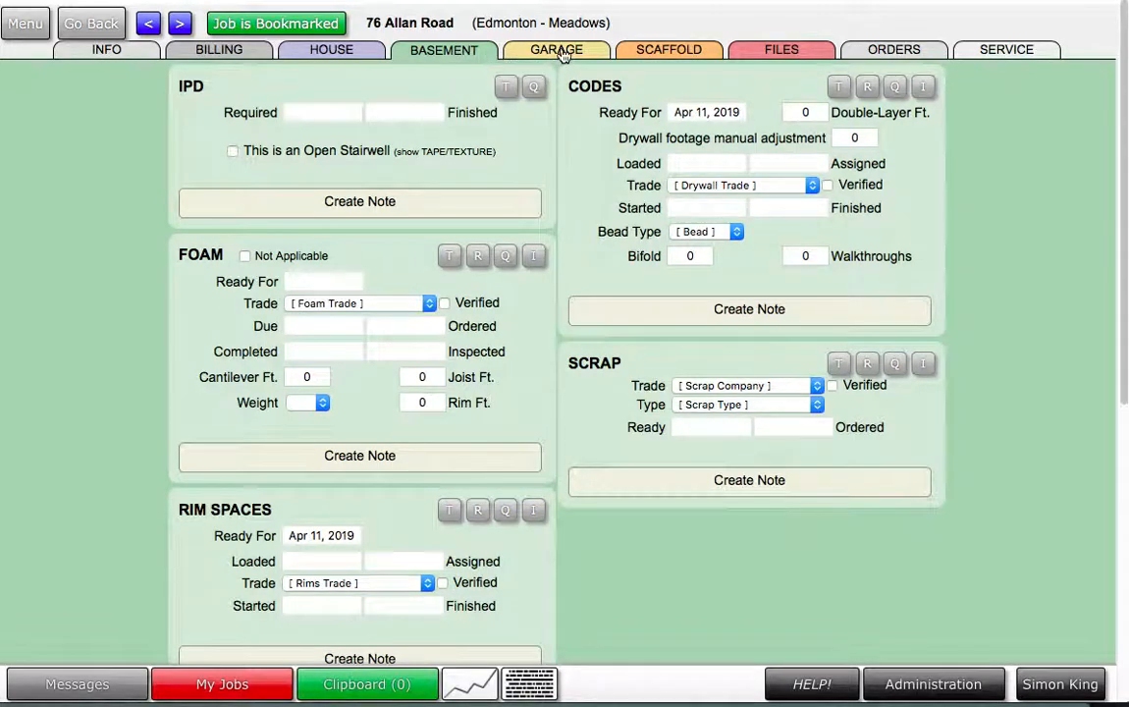
left_click(557, 51)
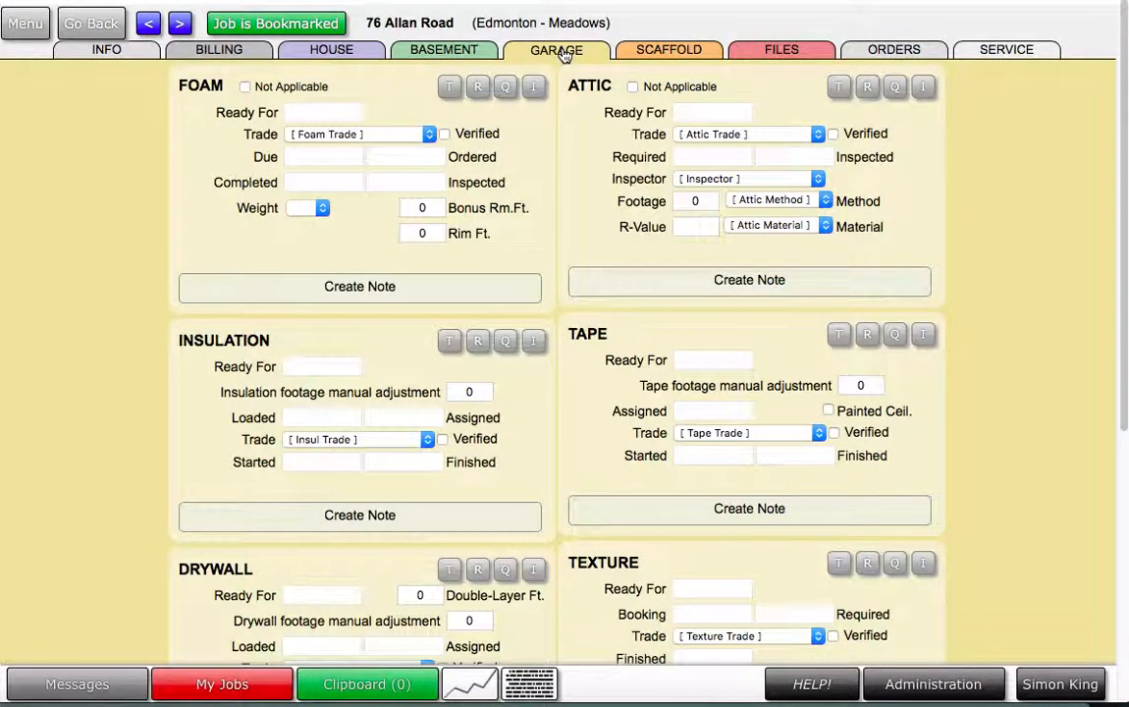
left_click(655, 56)
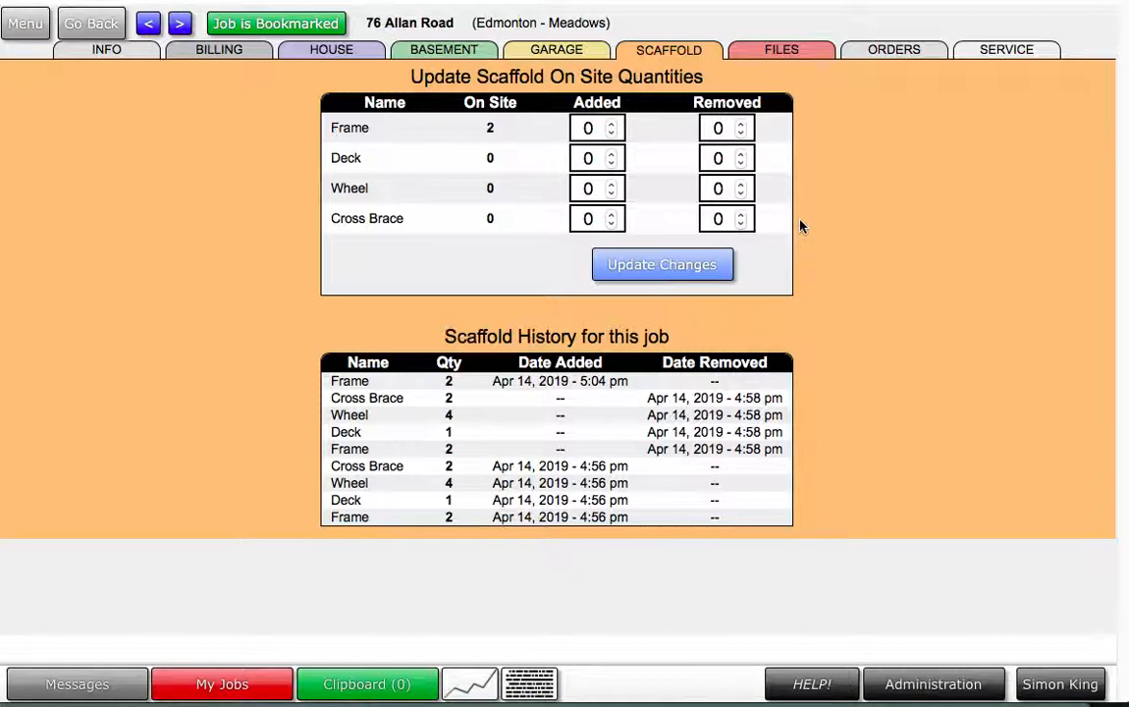
left_click(765, 54)
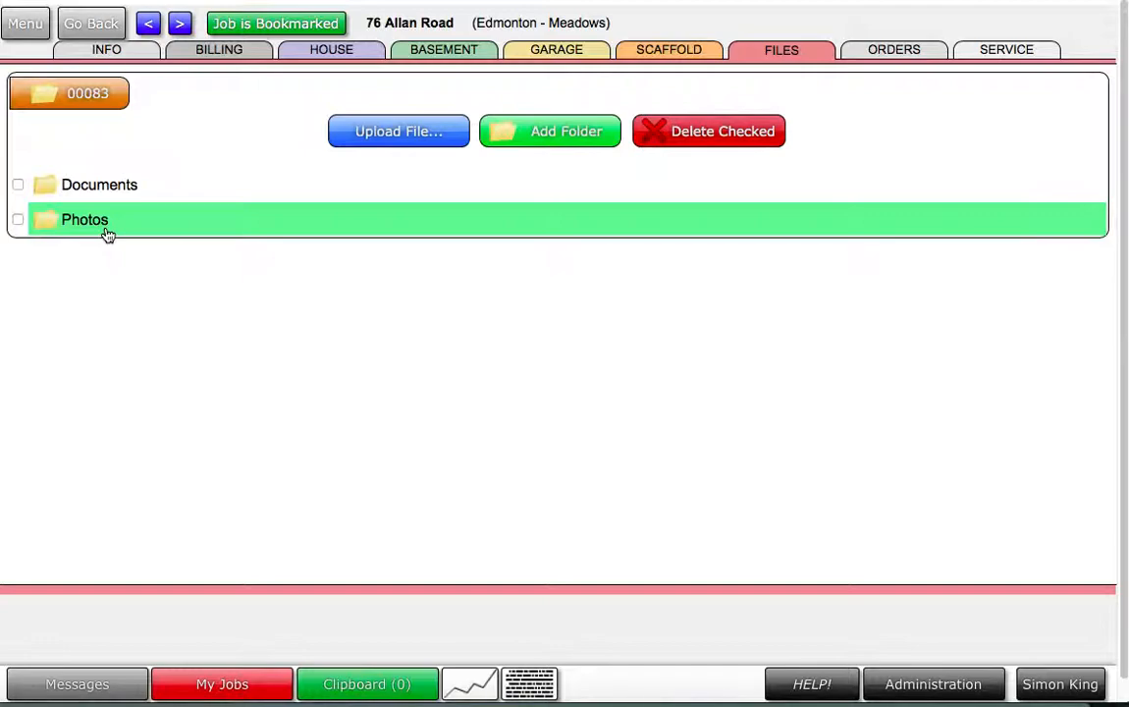
- Create a new House Drywall order for the job with John's Building Supply Ltd
left_click(884, 55)
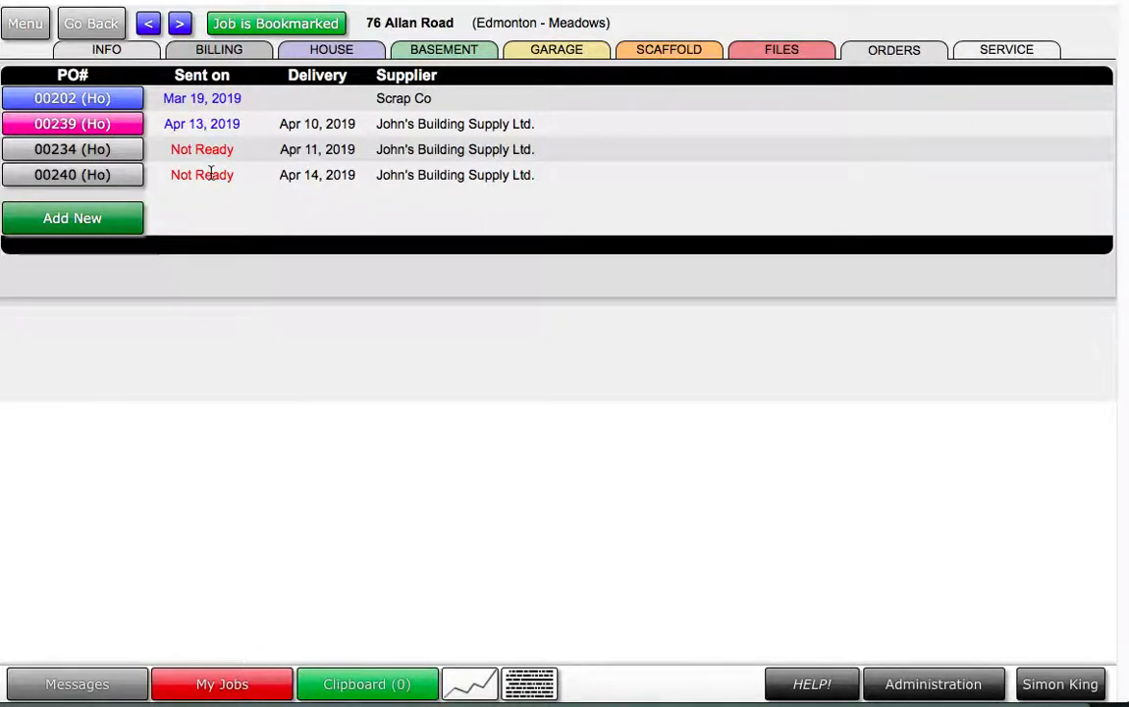
left_click(45, 218)
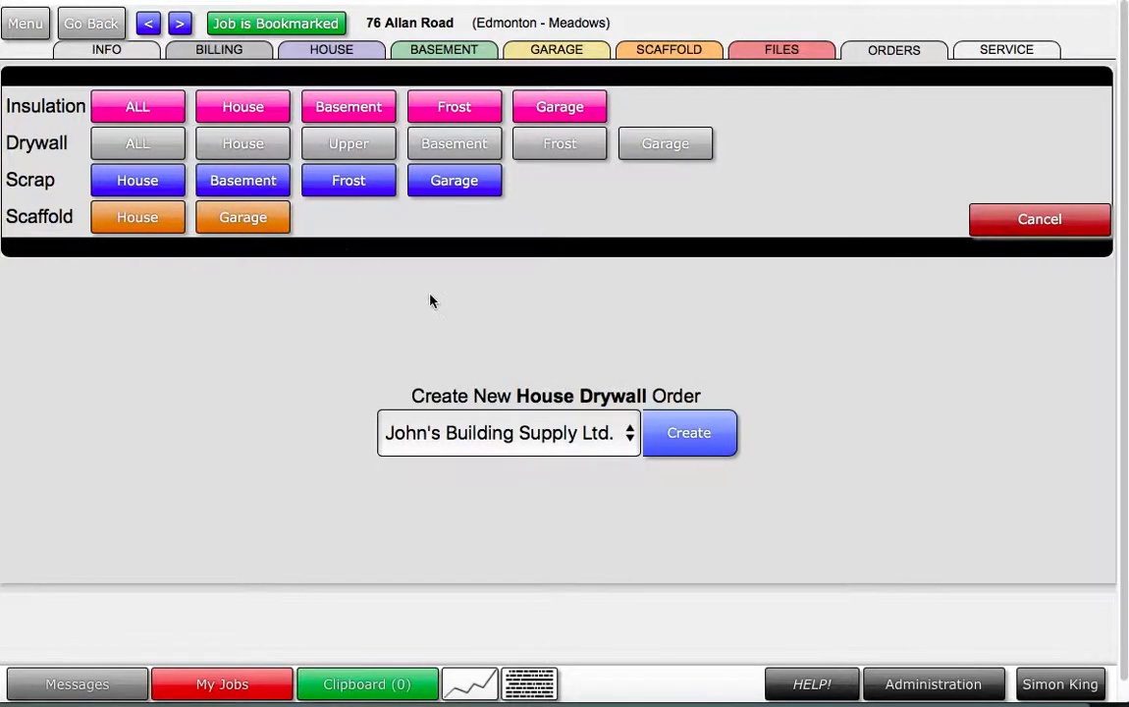
left_click(690, 434)
- Enter 100 for the 12' boards under 1/2" Std on the drywall order and bring up the new-order choices again
scroll(689, 442, "down", 4)
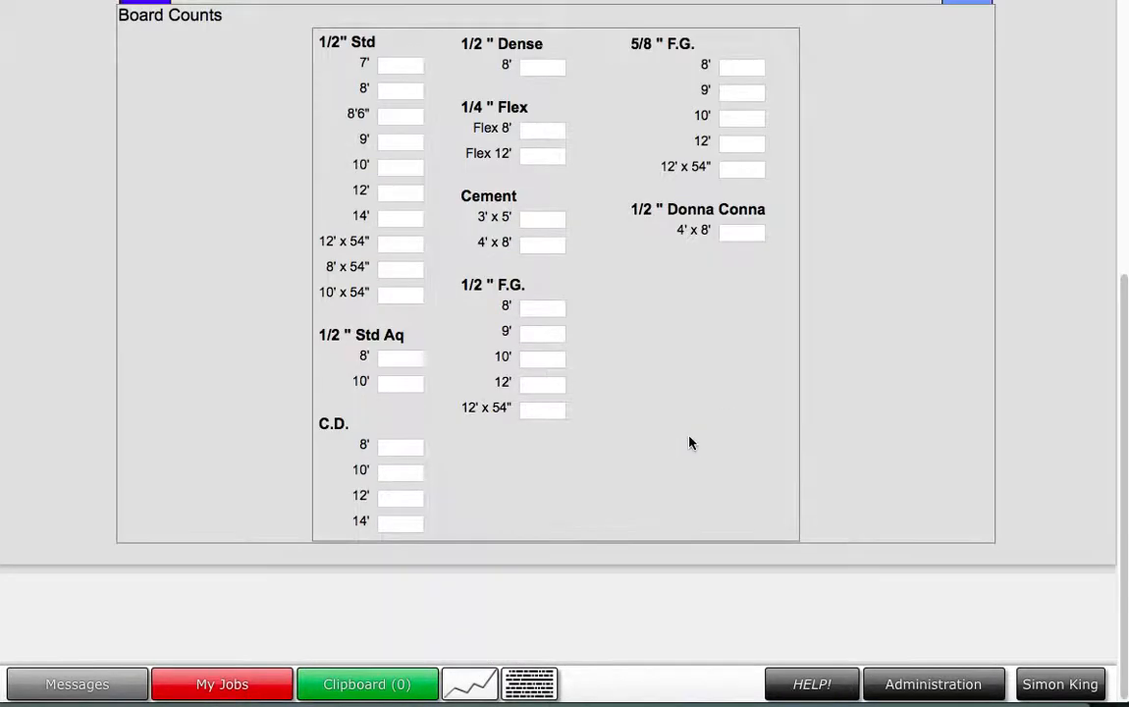
left_click(393, 217)
left_click(393, 196)
type("1")
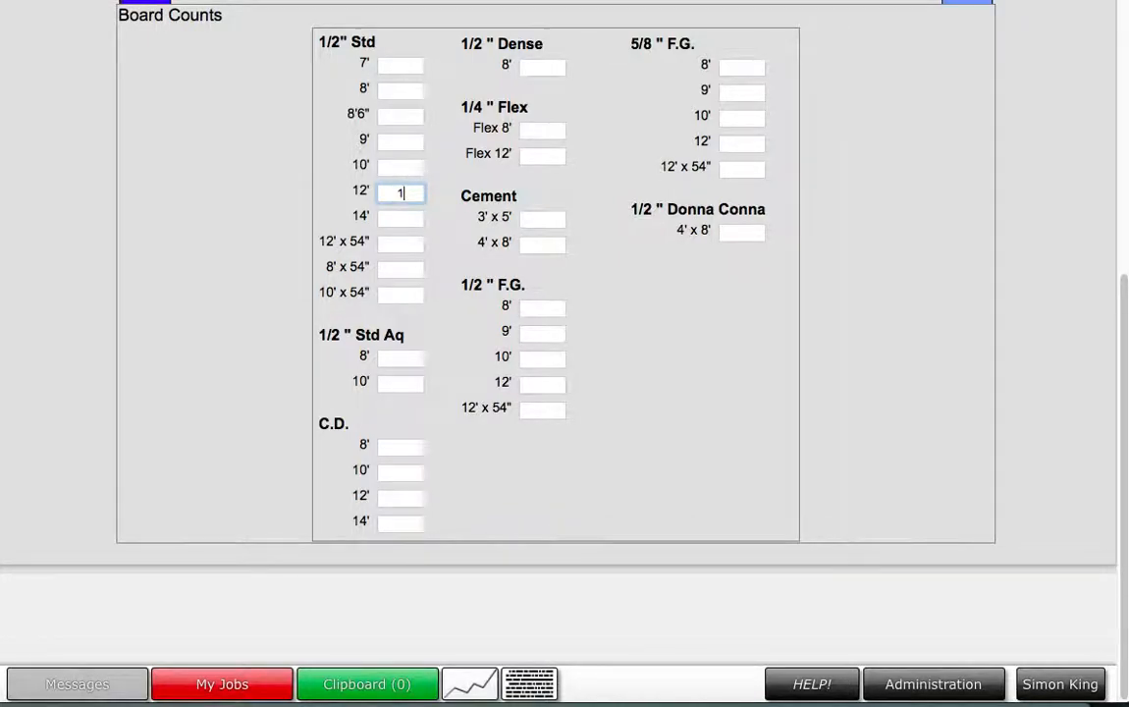
type("00")
scroll(556, 354, "up", 5)
scroll(422, 195, "up", 1)
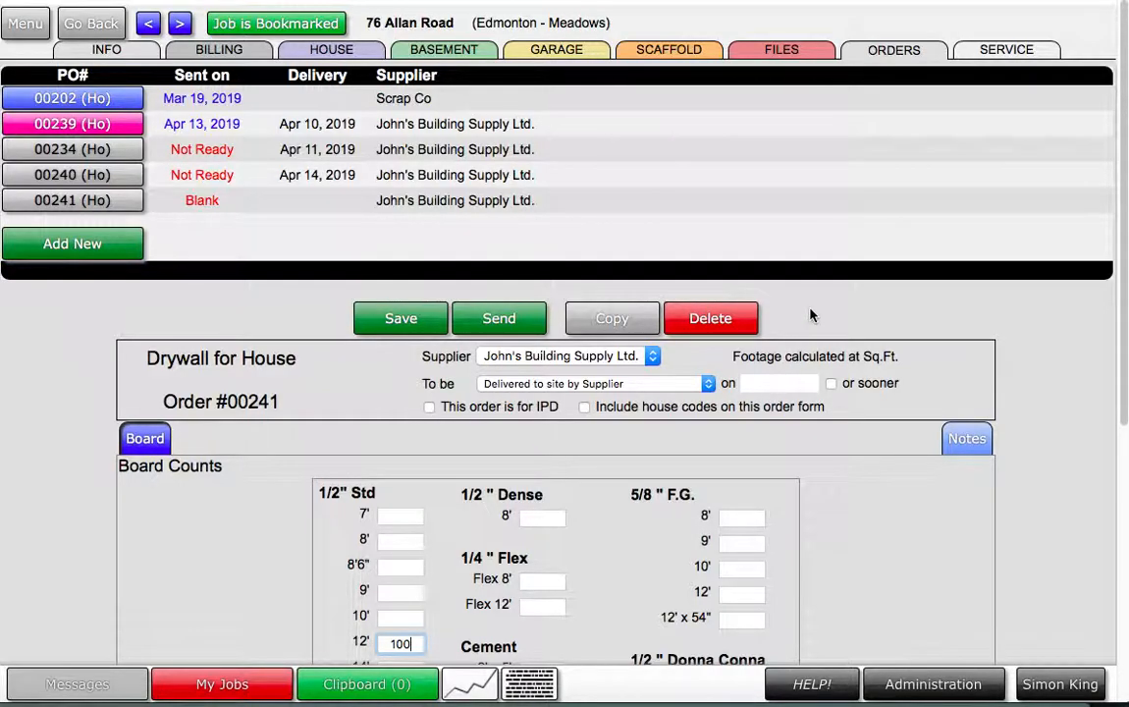
left_click(88, 244)
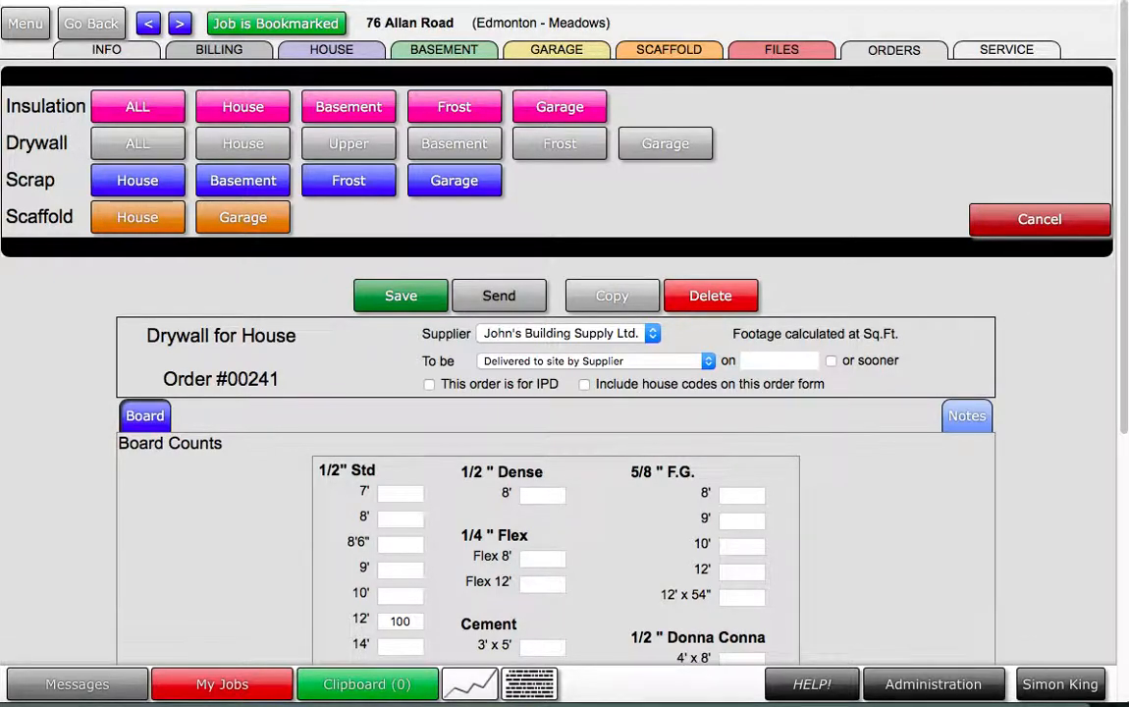
- Mark the house insulation of the BMW Homes job in Abbotsfield as done in the Insulation job phase list and return to the main menu
left_click(26, 29)
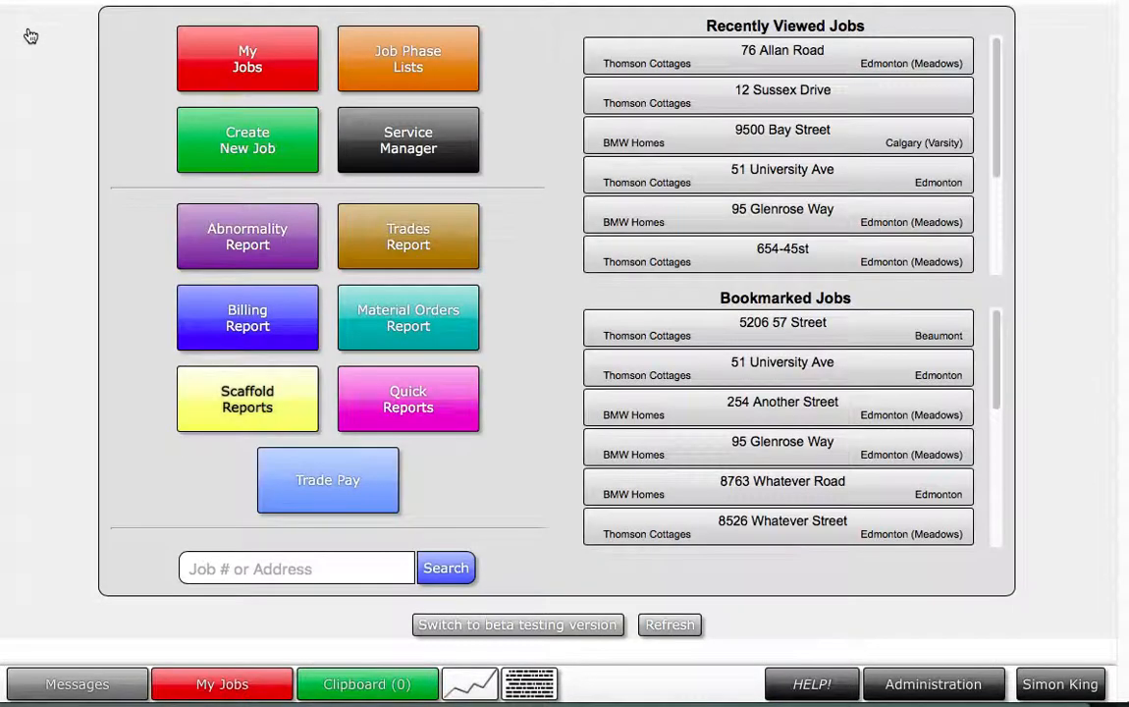
left_click(383, 74)
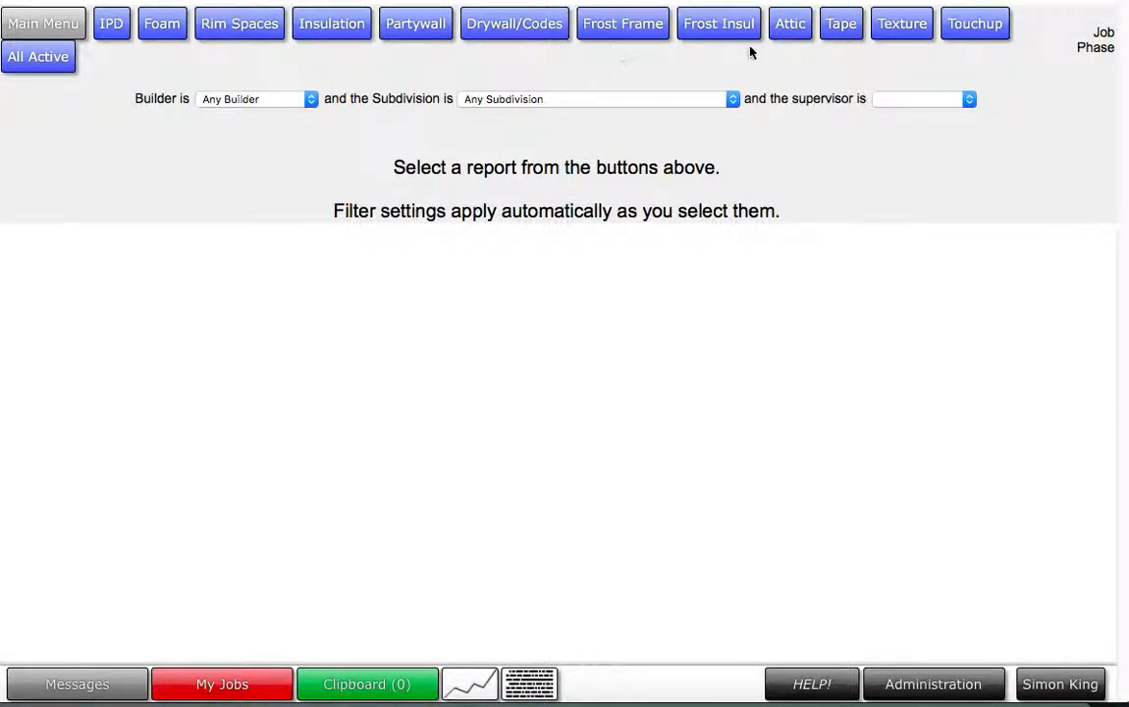
left_click(331, 25)
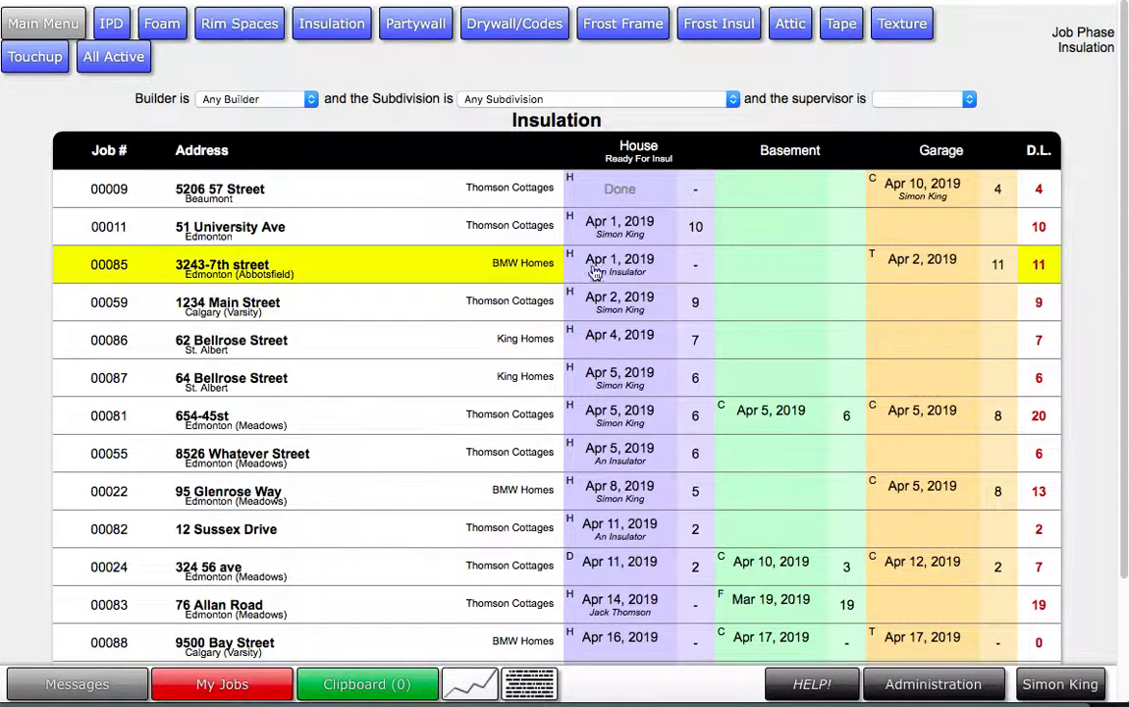
left_click(636, 279)
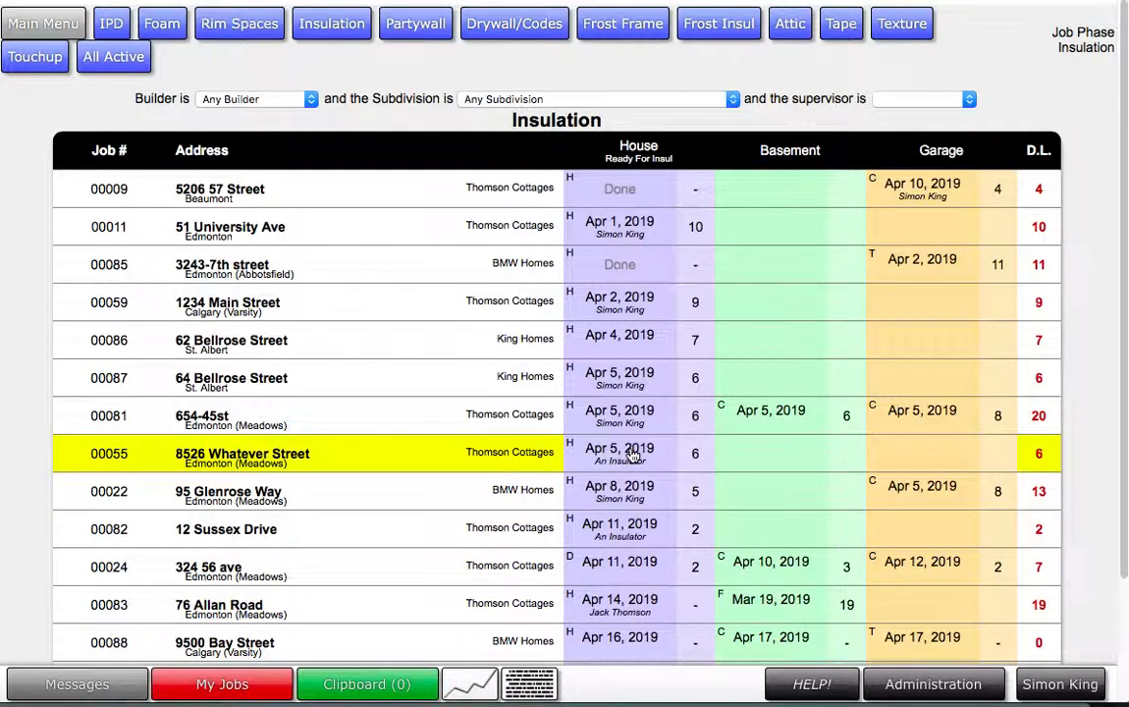
left_click(37, 29)
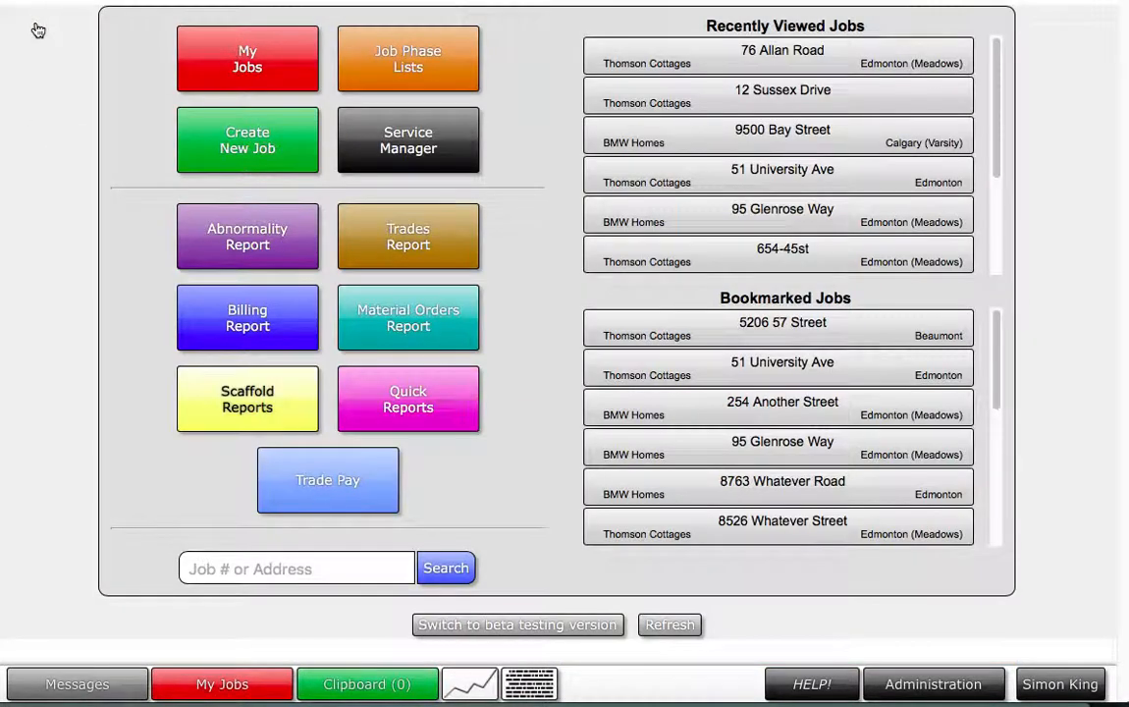
- In the Service Manager calendar, show the second technician's trips for April 19, 2019, view the first trip's service order, and close it
left_click(425, 148)
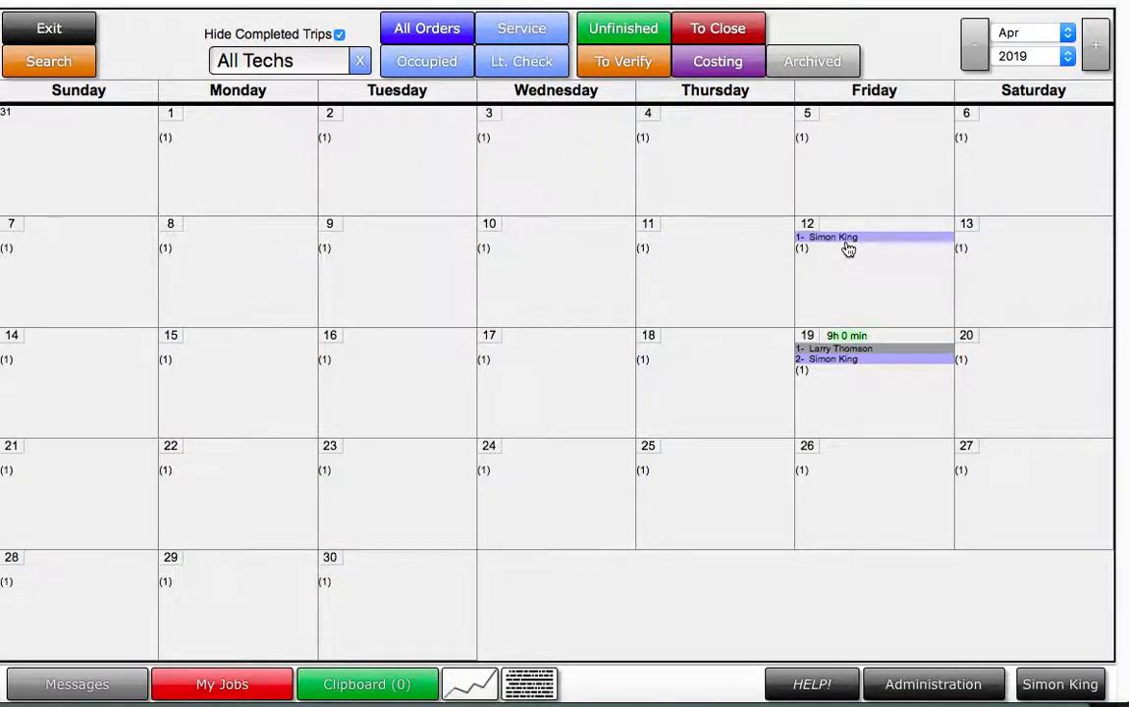
left_click(868, 367)
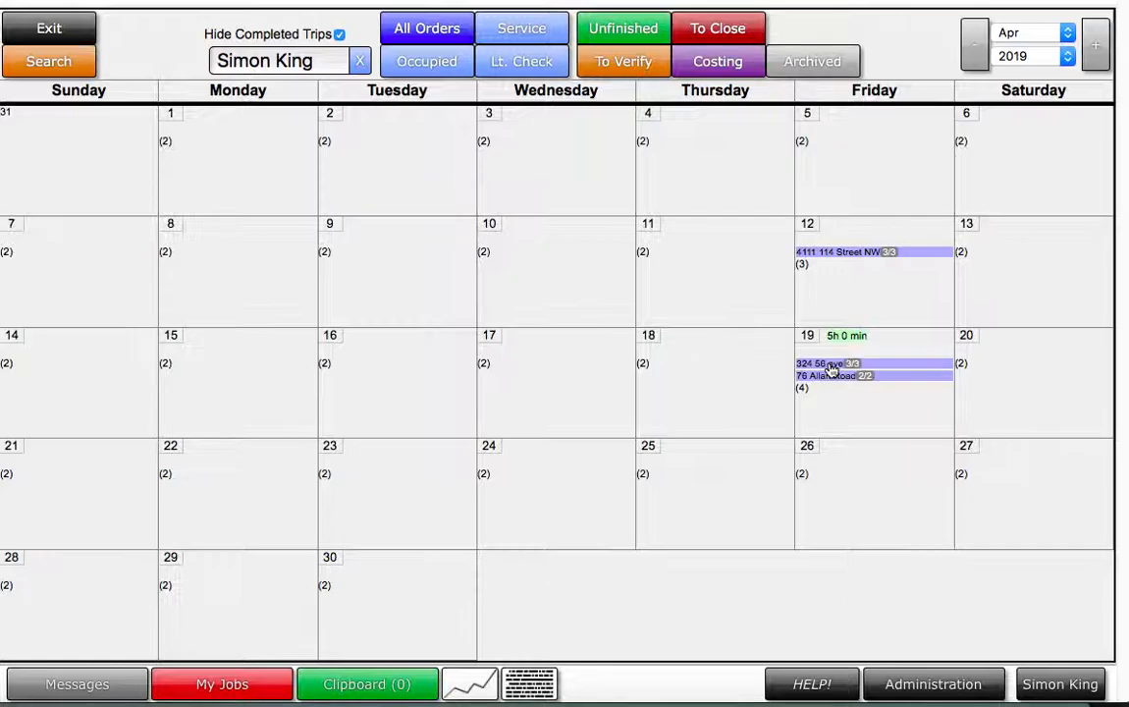
left_click(830, 365)
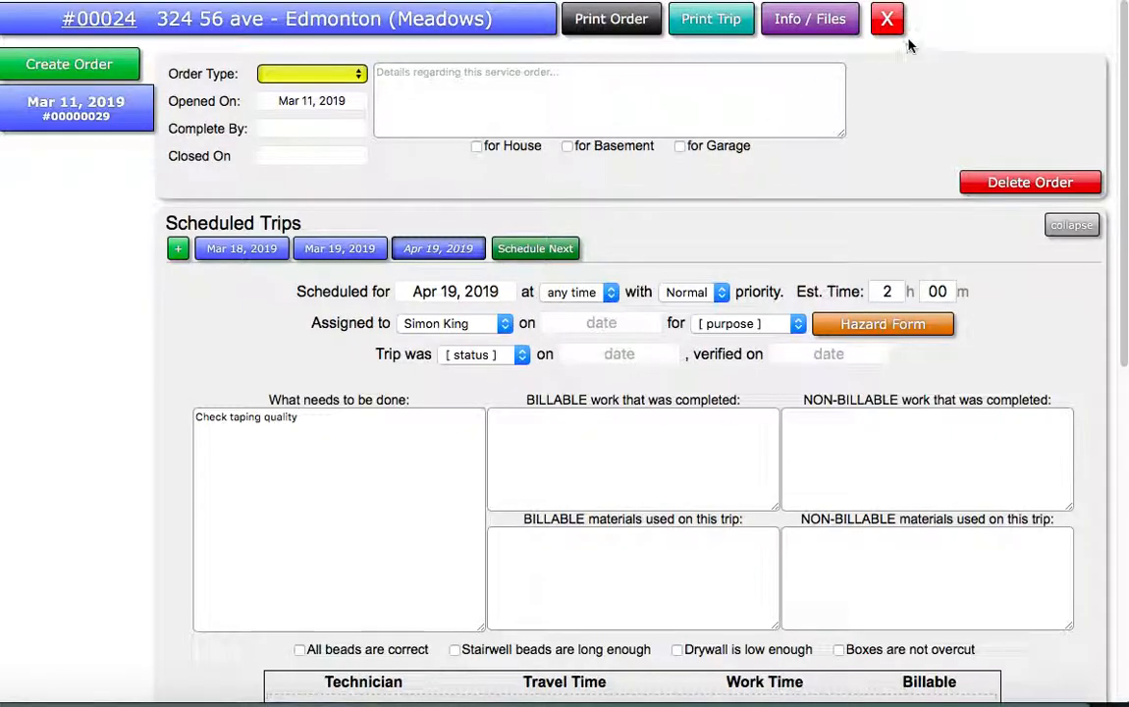
left_click(887, 19)
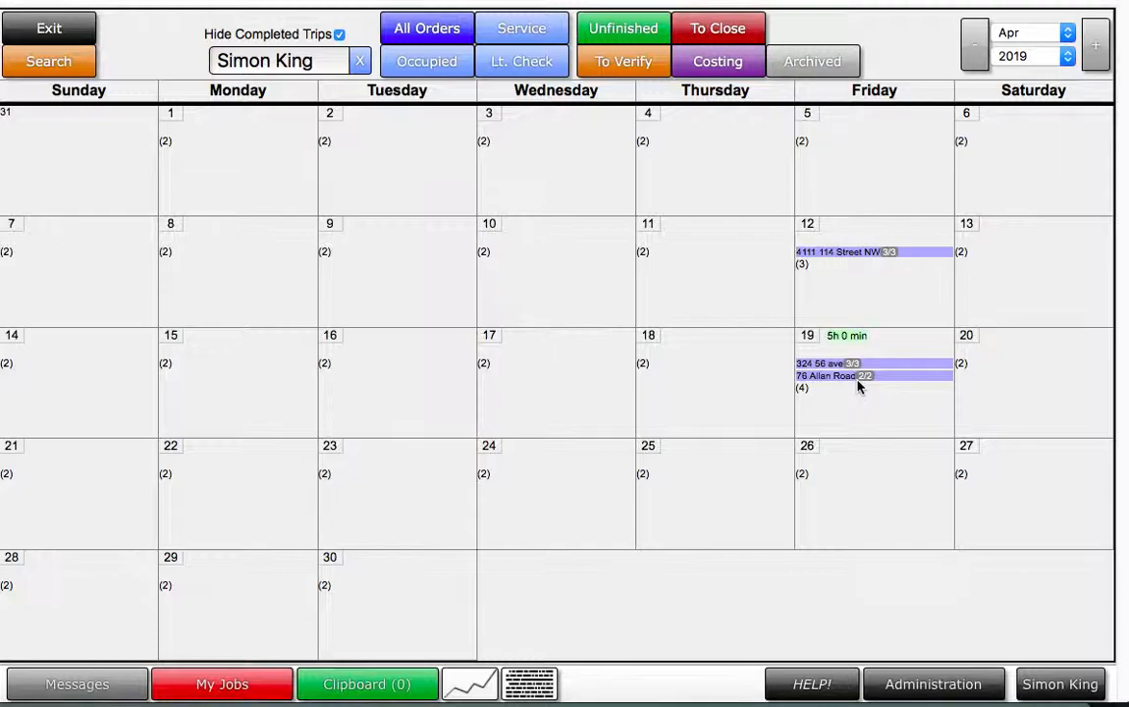
- Reset the service calendar's technician filter to All Techs and leave the Service Manager
left_click(265, 73)
left_click(267, 1)
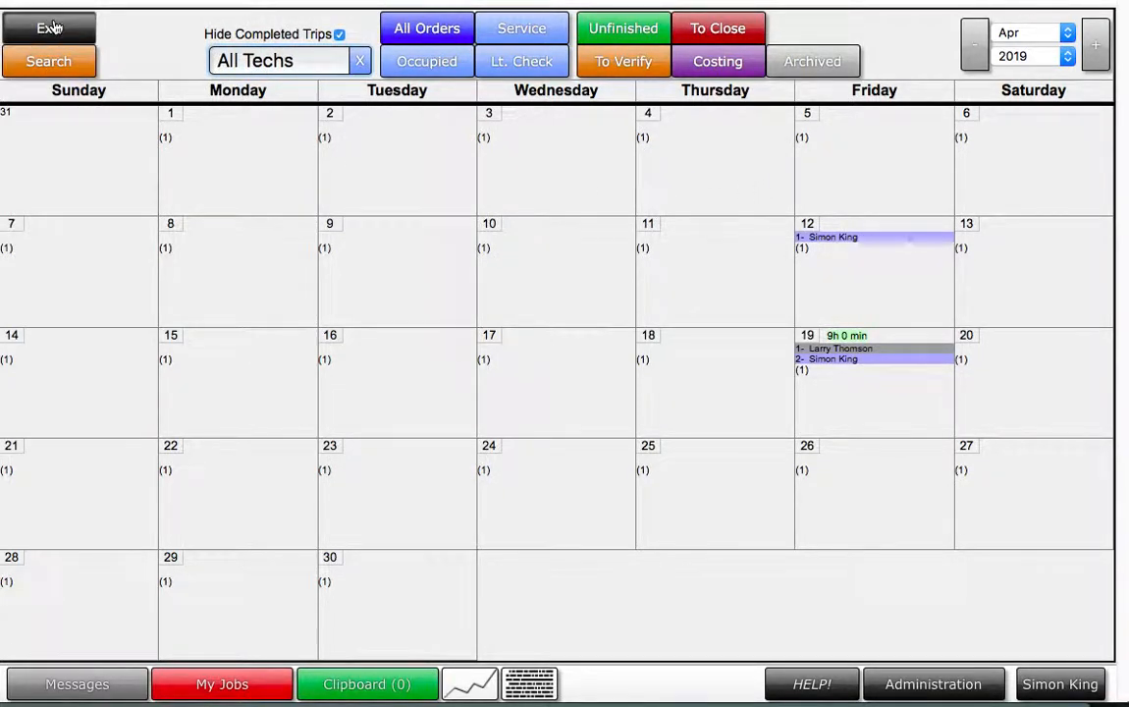
left_click(51, 28)
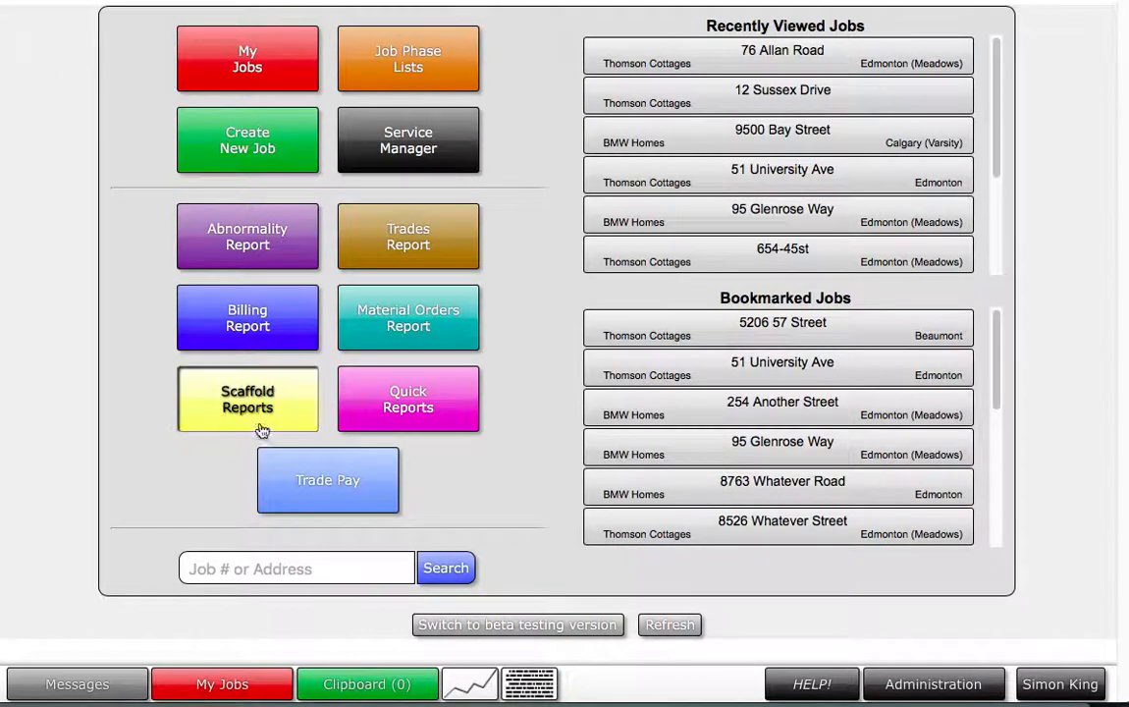
- Review the billable jobs in the Billing Report and return to the main menu
left_click(260, 324)
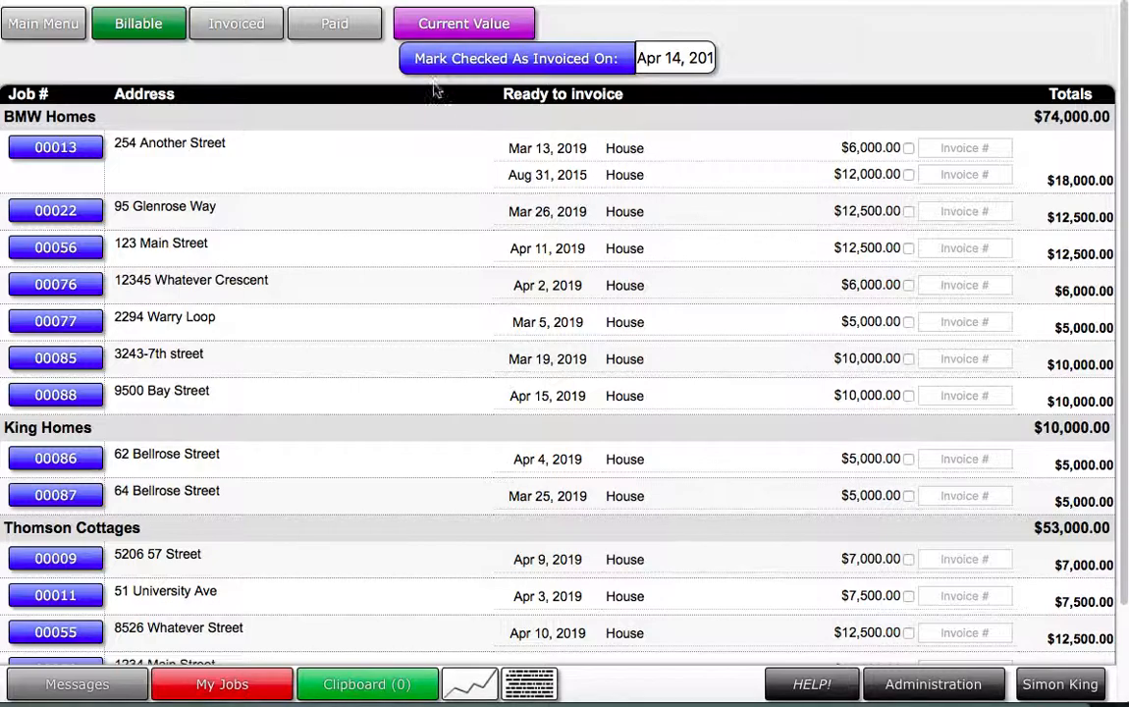
left_click(22, 36)
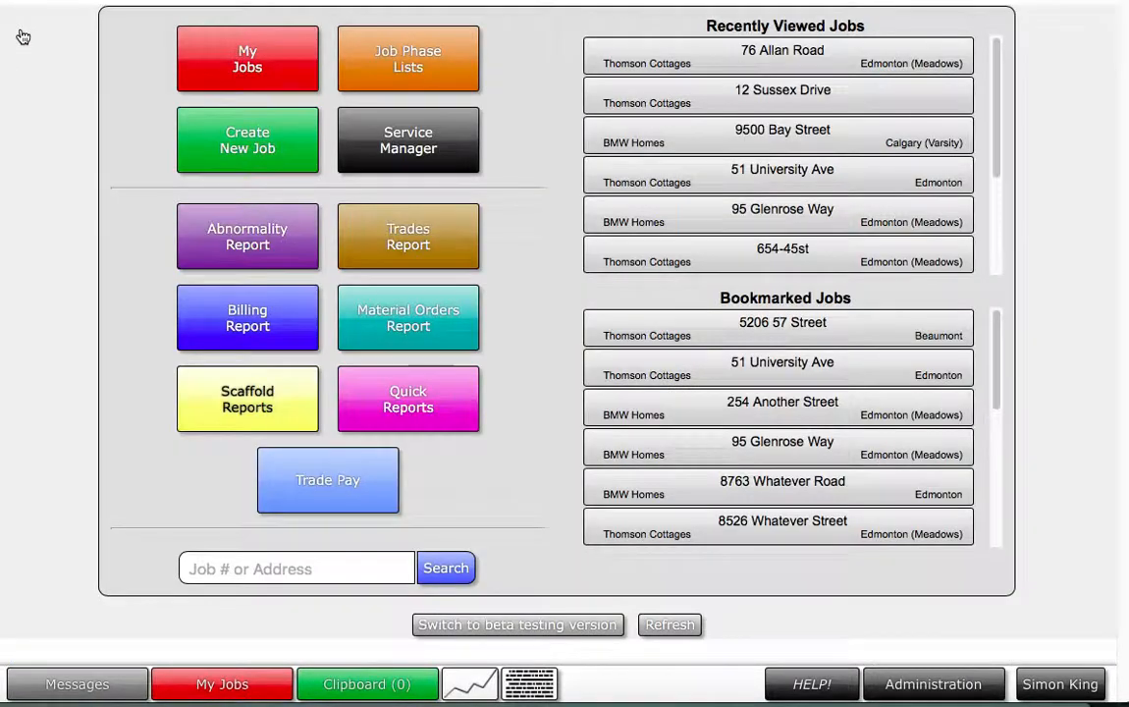
- Review the on-site scaffold inventory in the Scaffold Reports and return to the main menu
left_click(236, 408)
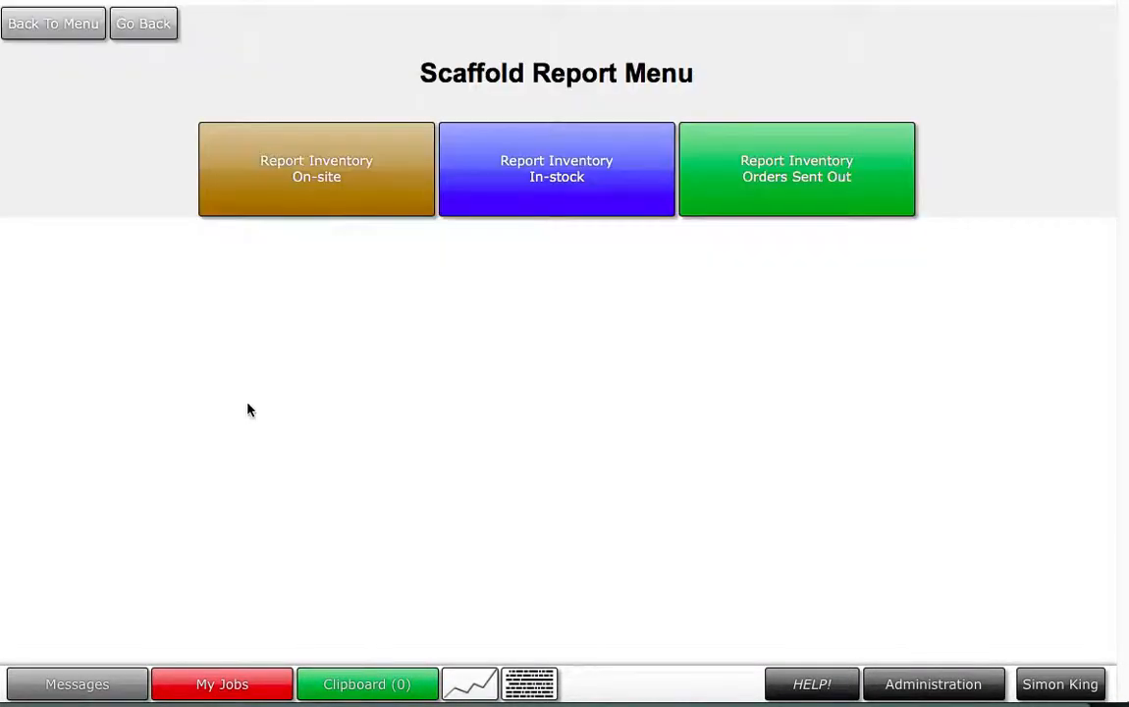
left_click(299, 189)
scroll(589, 402, "down", 3)
scroll(589, 403, "up", 3)
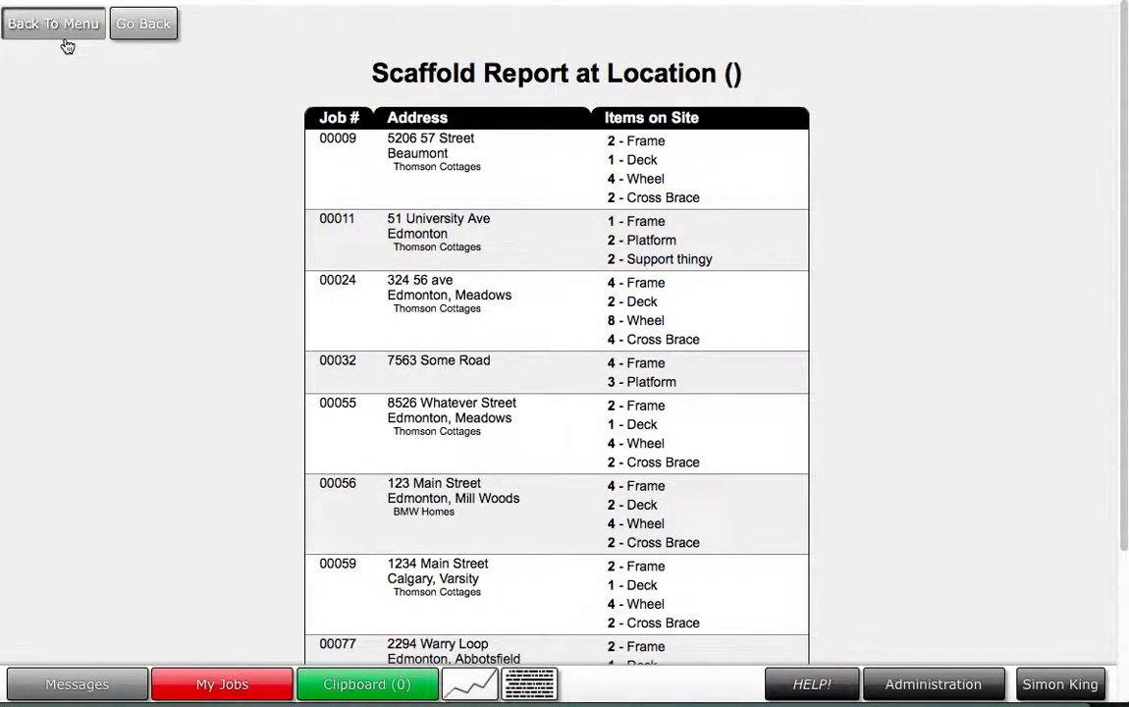
left_click(58, 30)
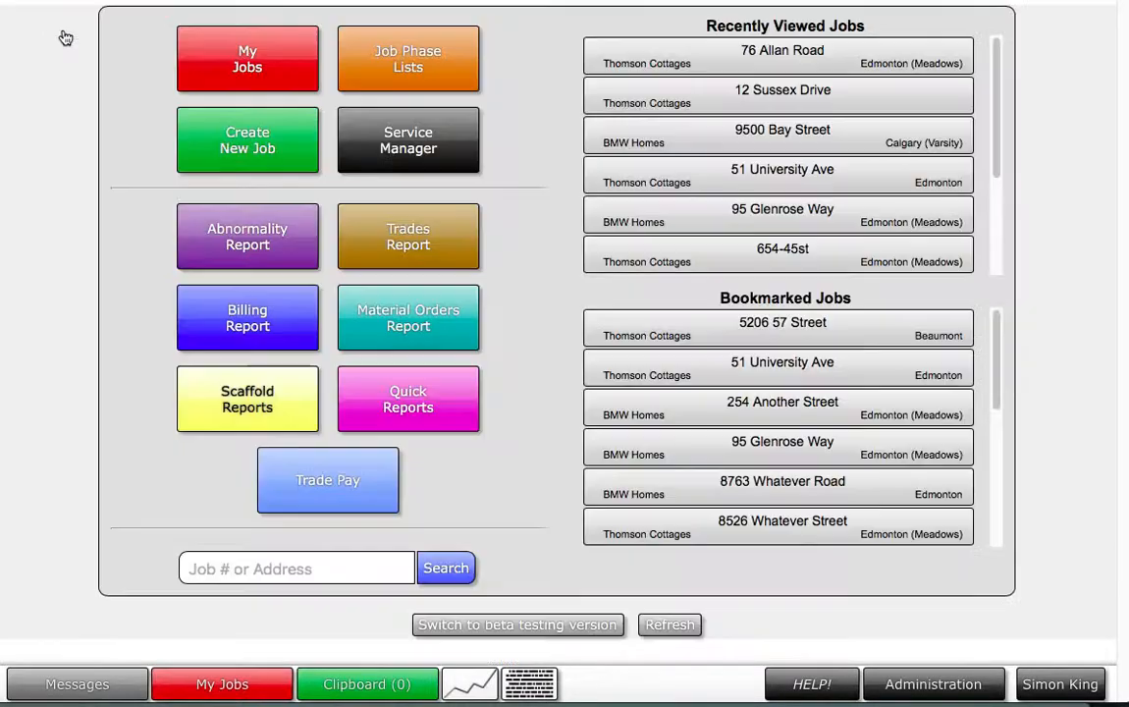
- Review the categories in the Abnormality Report and return to the main menu
left_click(236, 252)
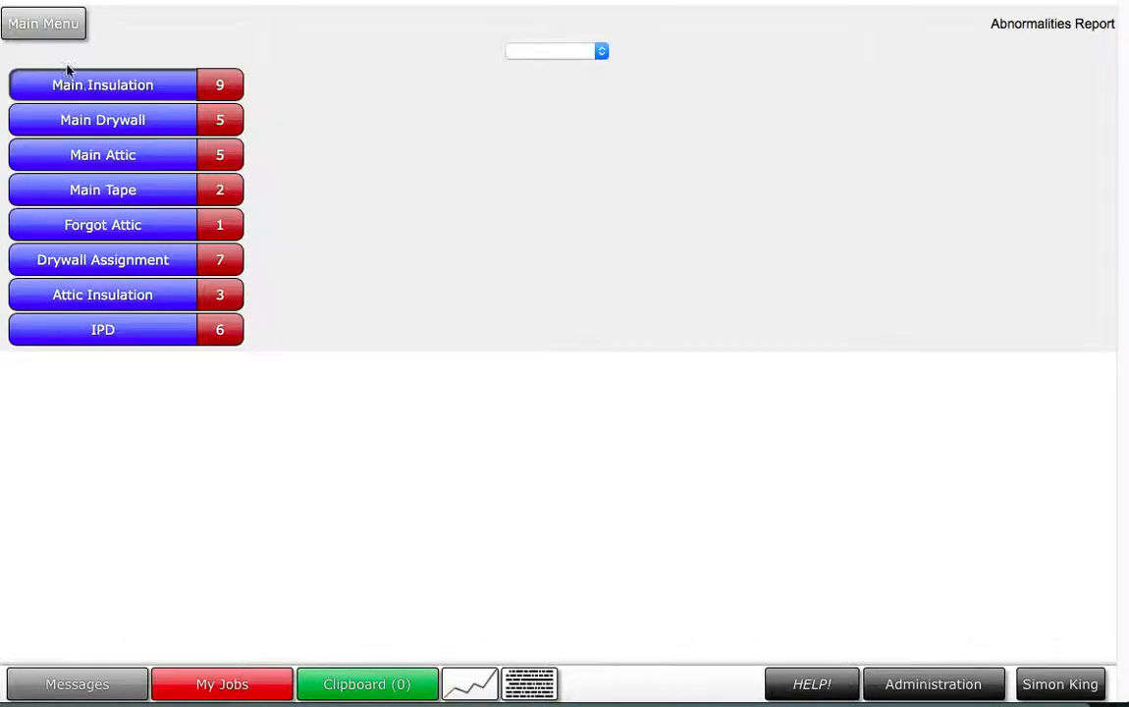
left_click(37, 33)
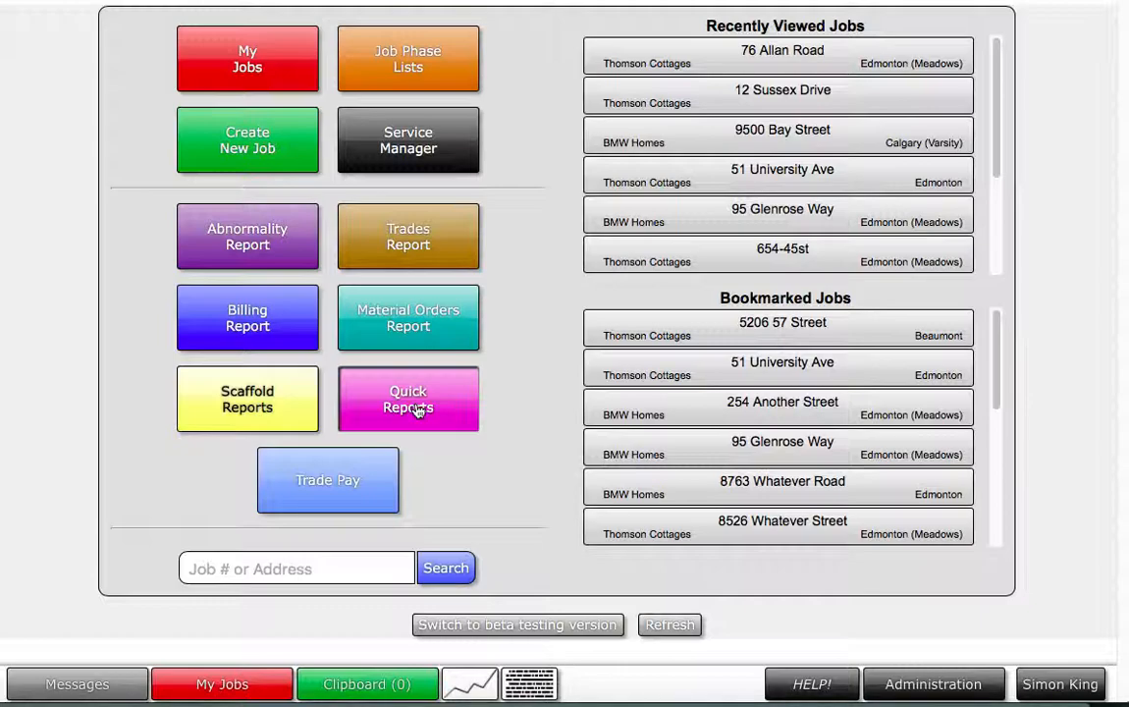
- In Trade Pay, open the submitted House Insulation invoice of the Beaumont job
left_click(350, 493)
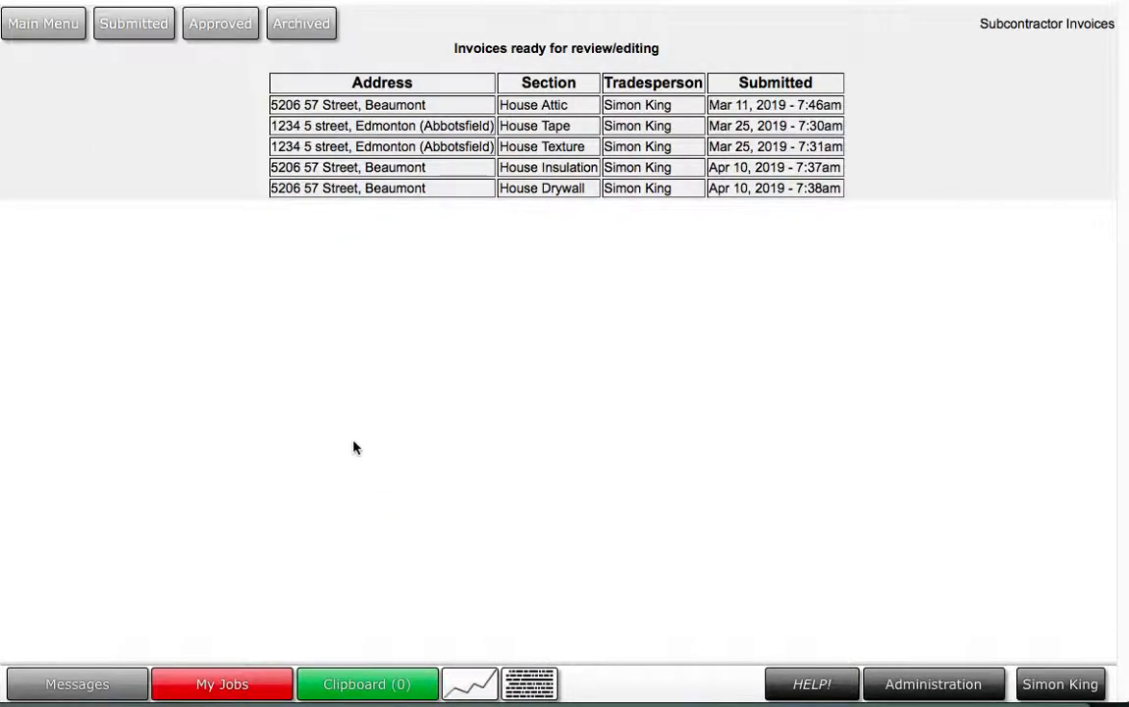
left_click(357, 167)
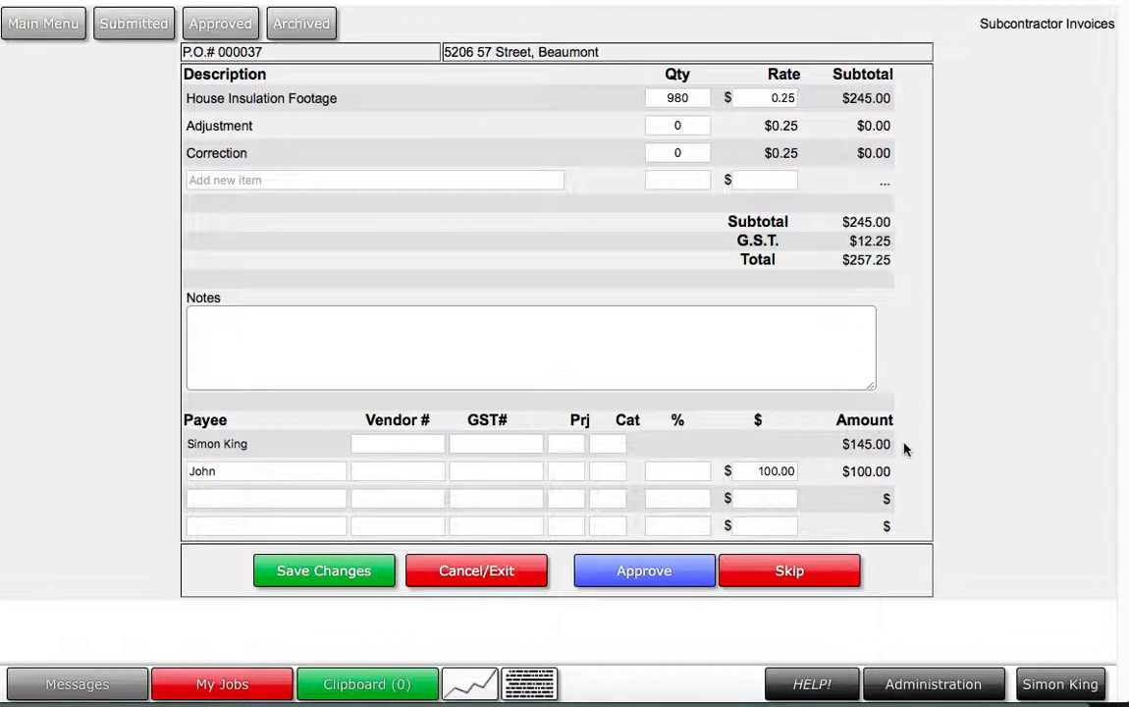
- Add a surname to the second payee's name on the invoice and return to the main menu without saving
left_click(231, 476)
type("Doe")
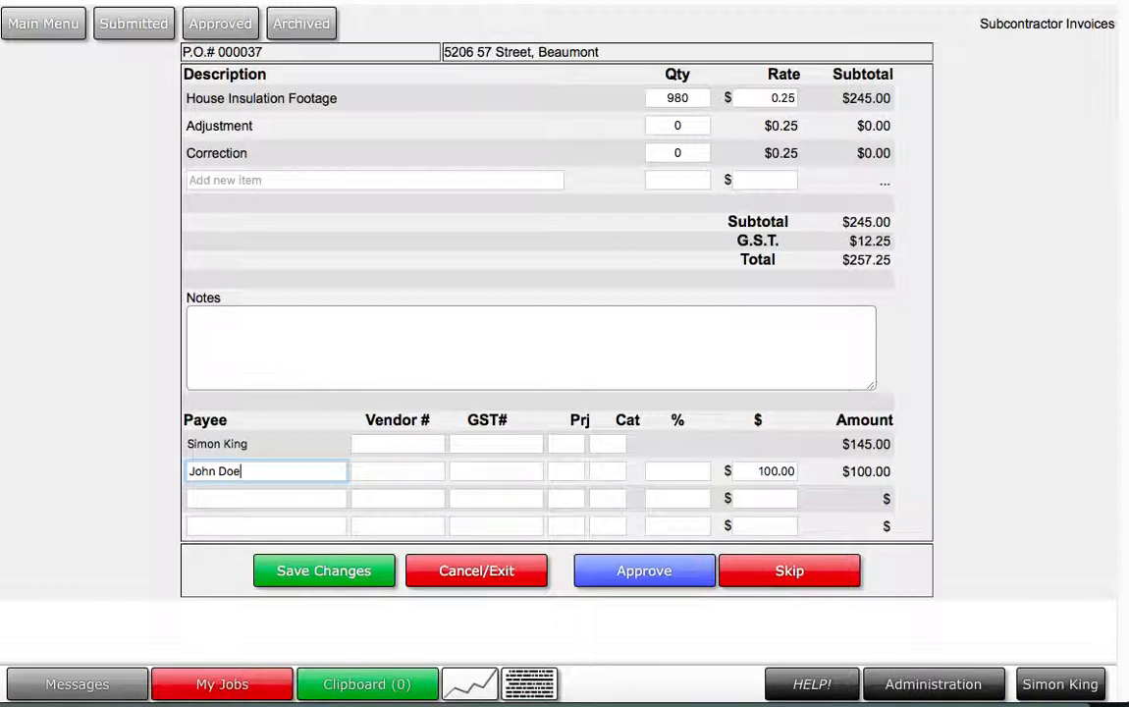
left_click(42, 34)
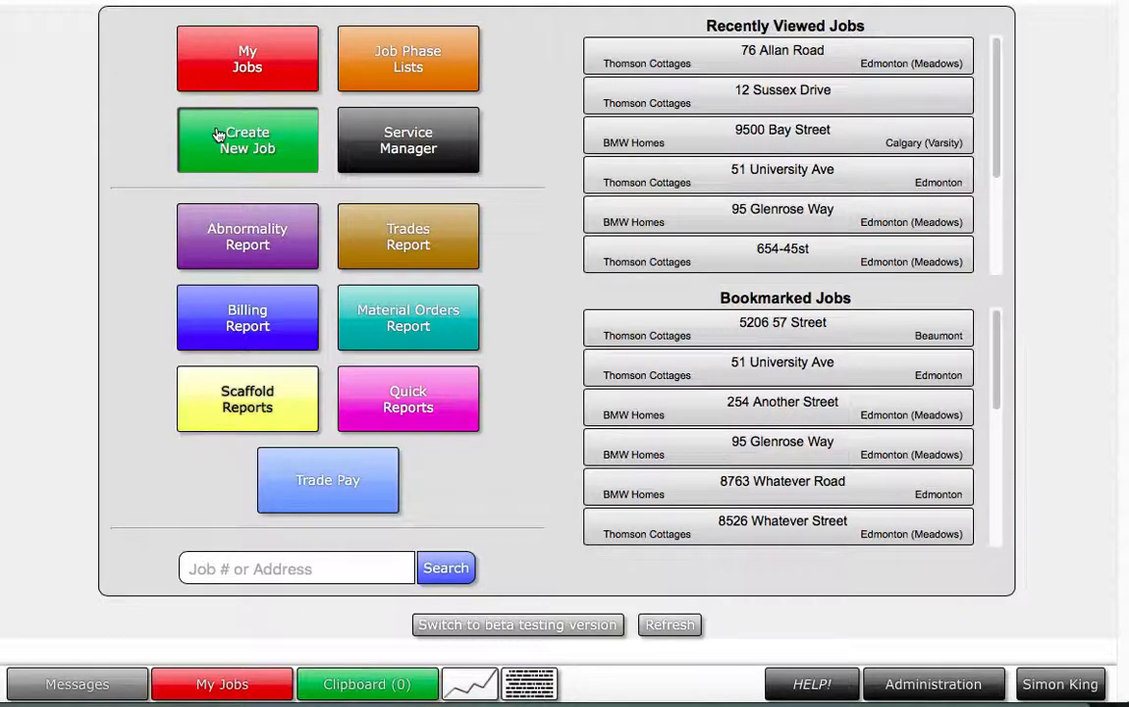
- Review the job list in My Jobs, switch the supervisor filter to Select All Supervisors, and return to the main menu
left_click(249, 65)
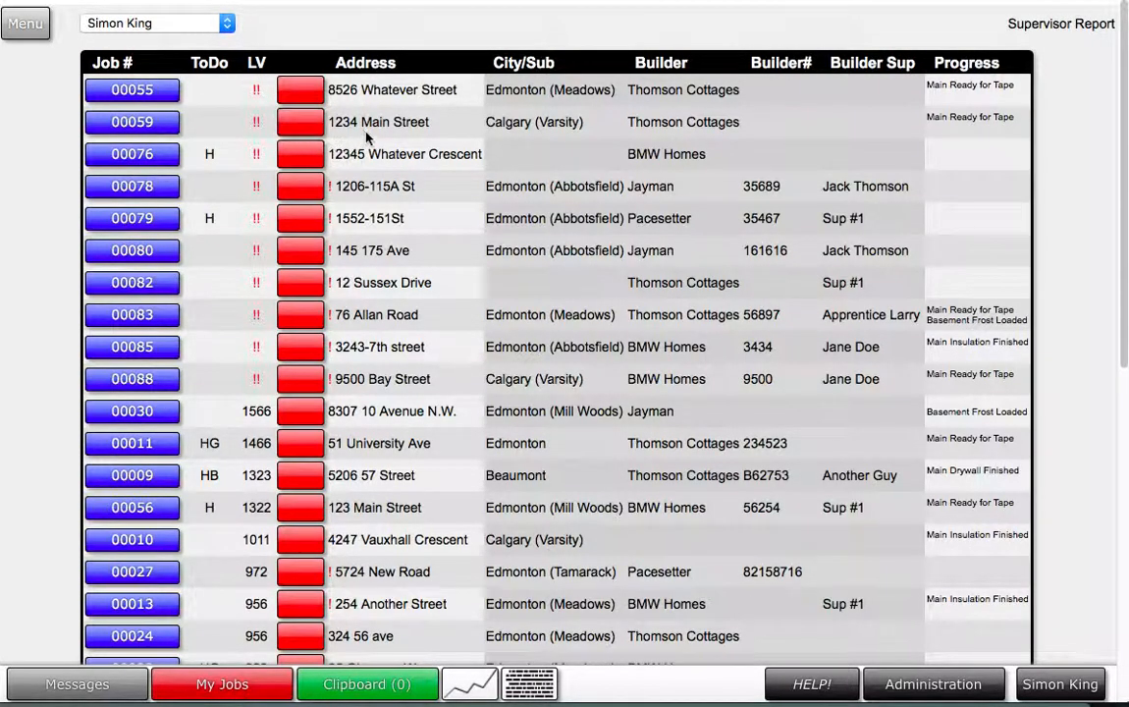
scroll(621, 220, "down", 5)
scroll(621, 220, "up", 5)
left_click(169, 22)
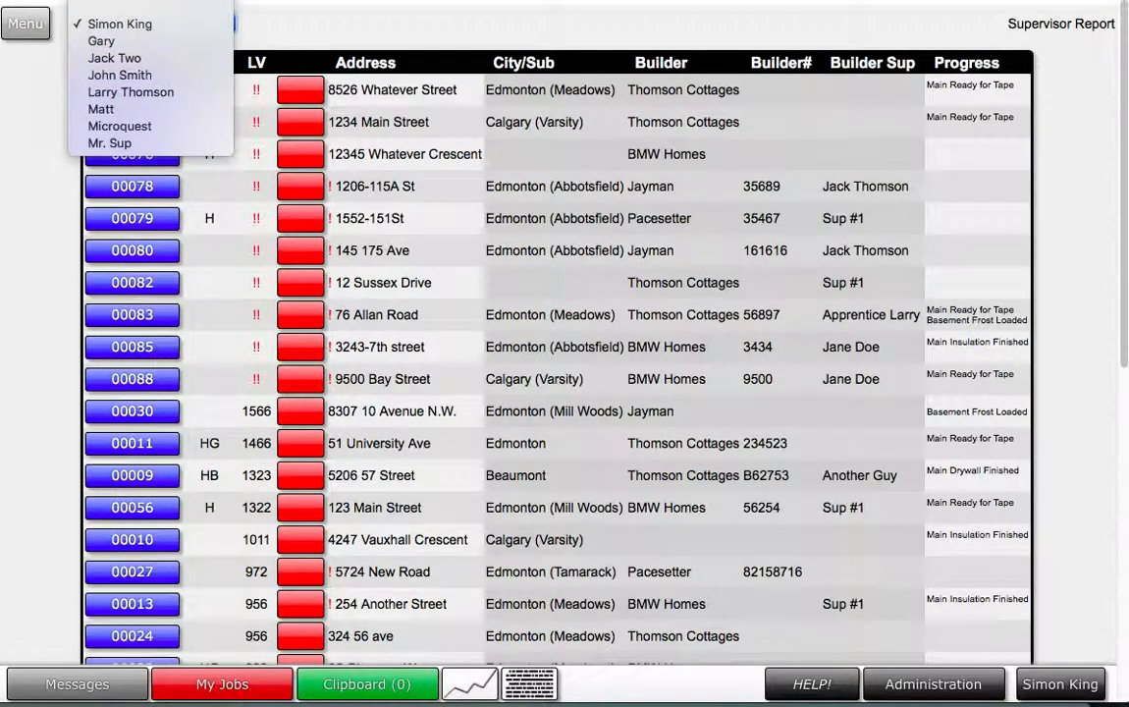
left_click(136, 2)
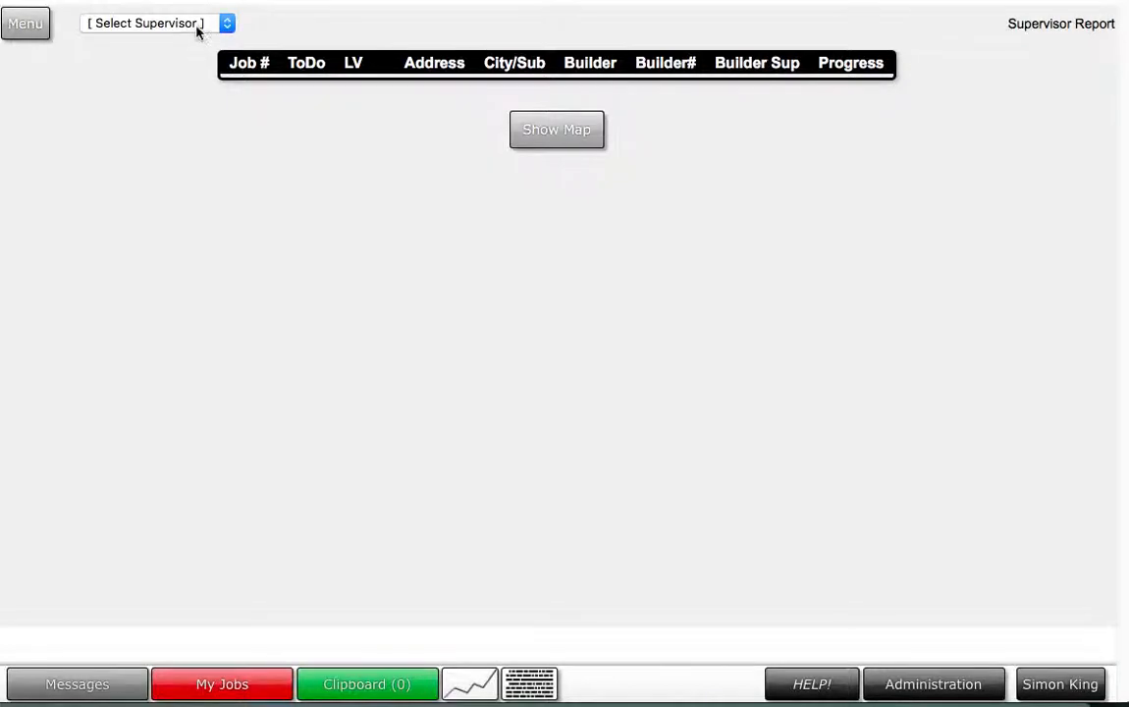
left_click(200, 26)
left_click(189, 42)
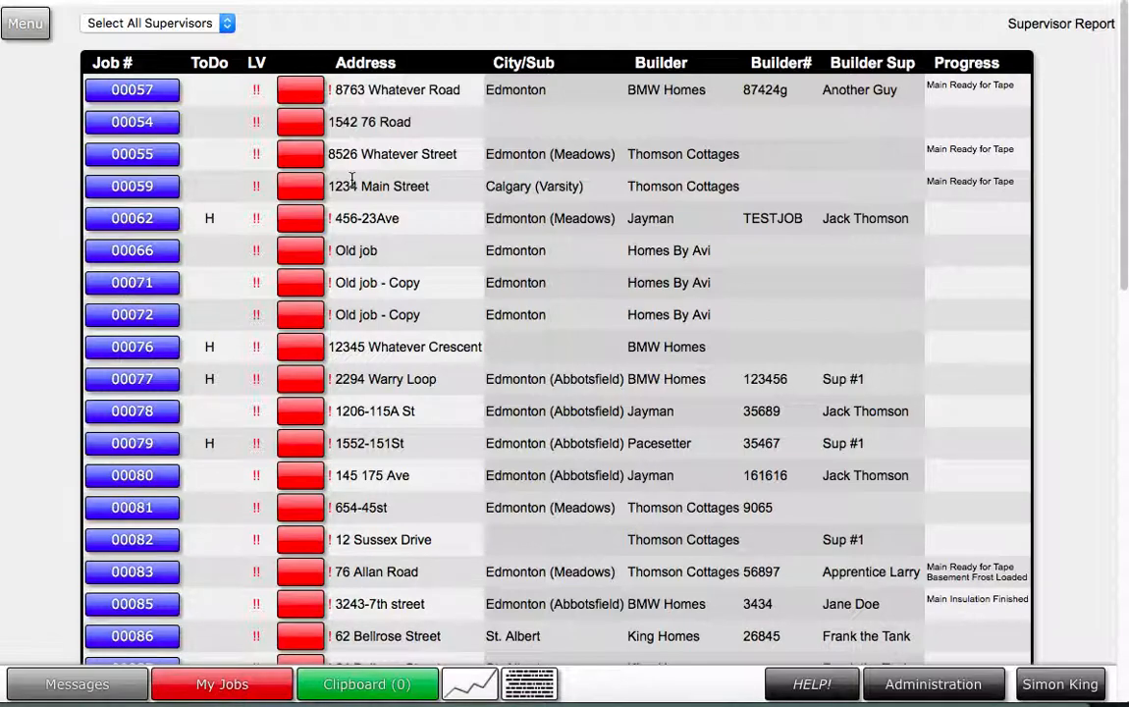
left_click(28, 29)
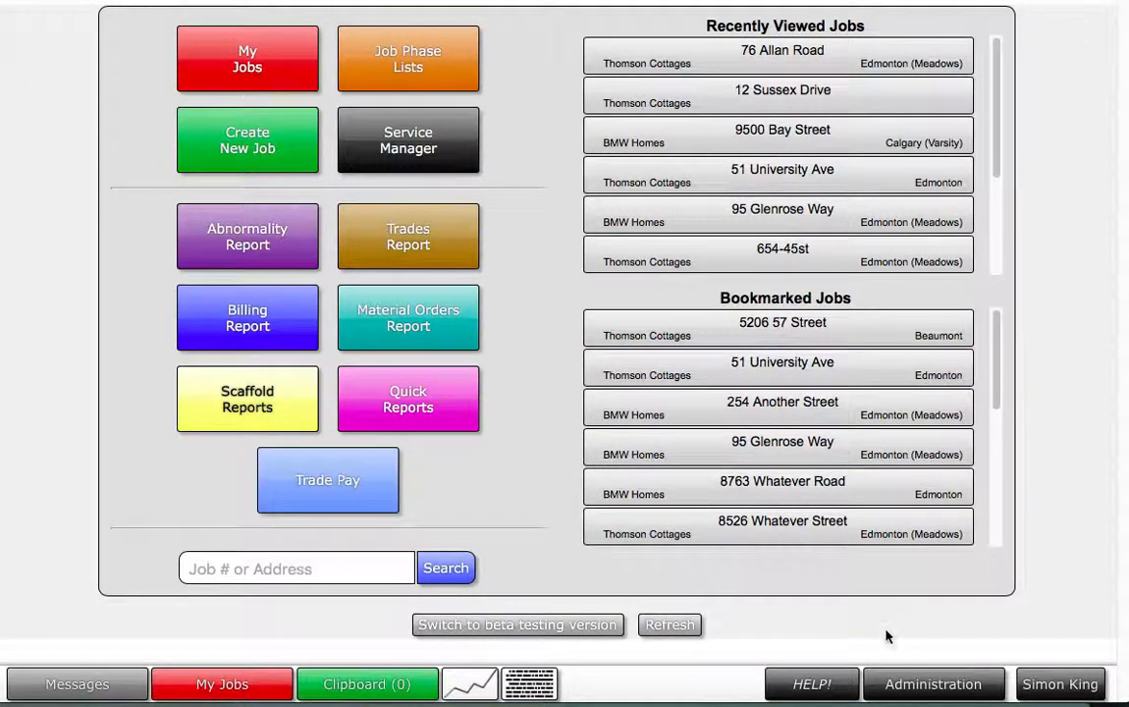
- List the Insulation tradespeople and companies in the Trades administration
left_click(914, 684)
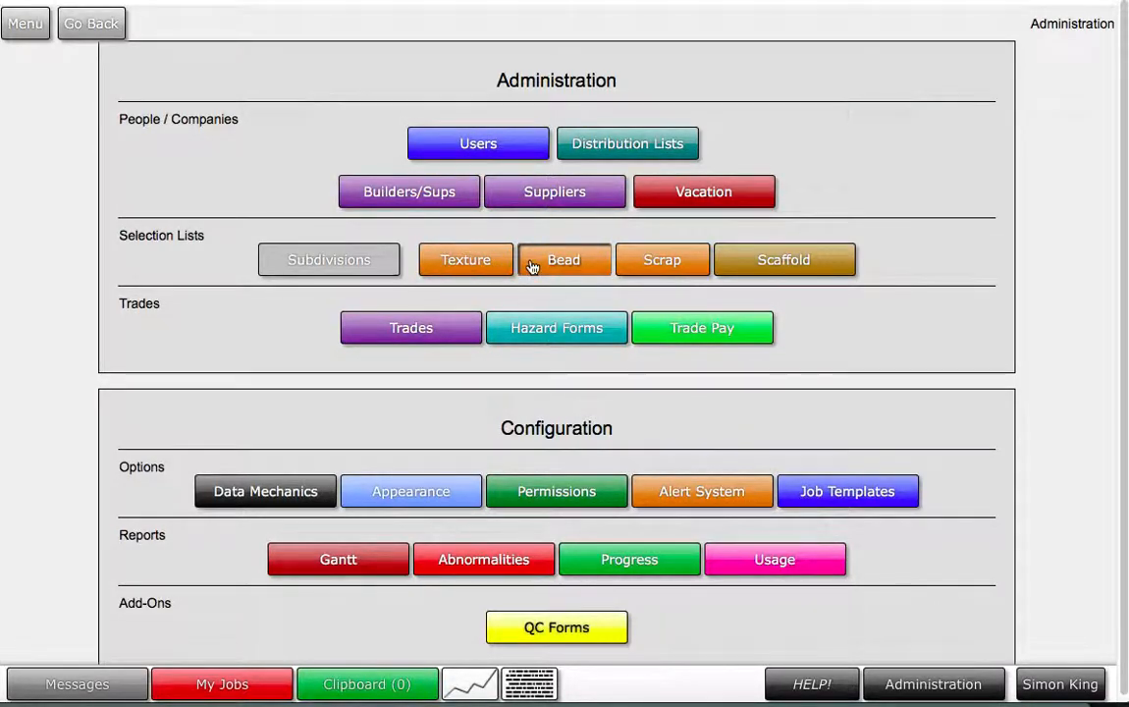
left_click(416, 336)
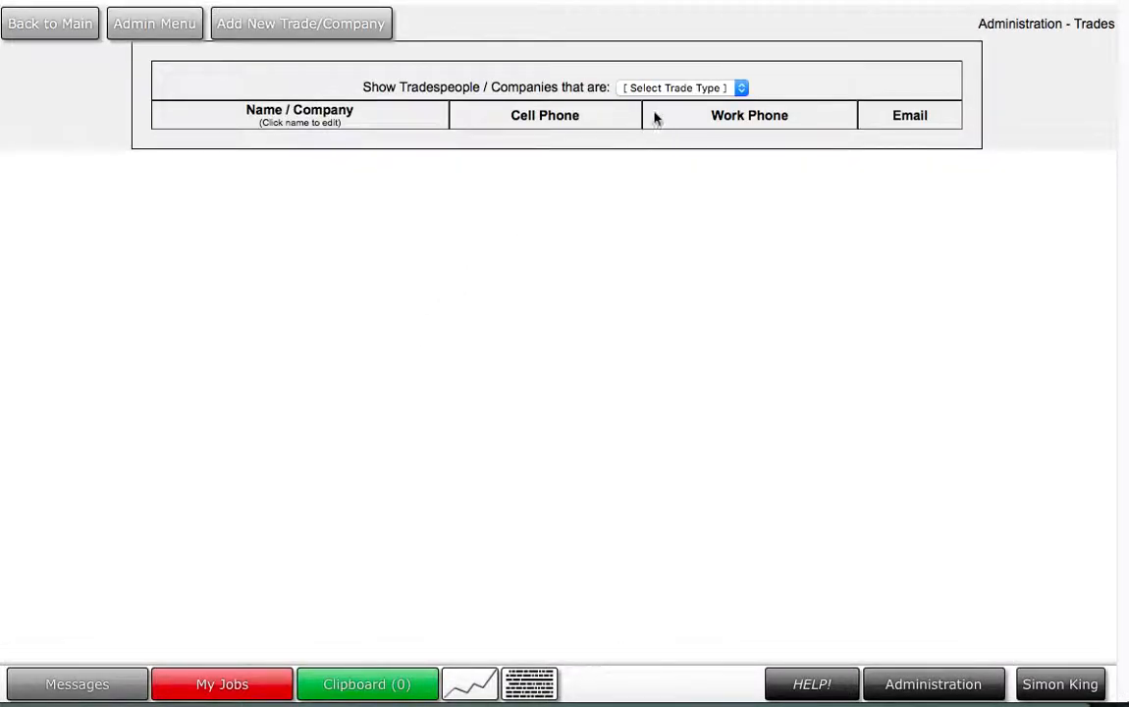
left_click(673, 90)
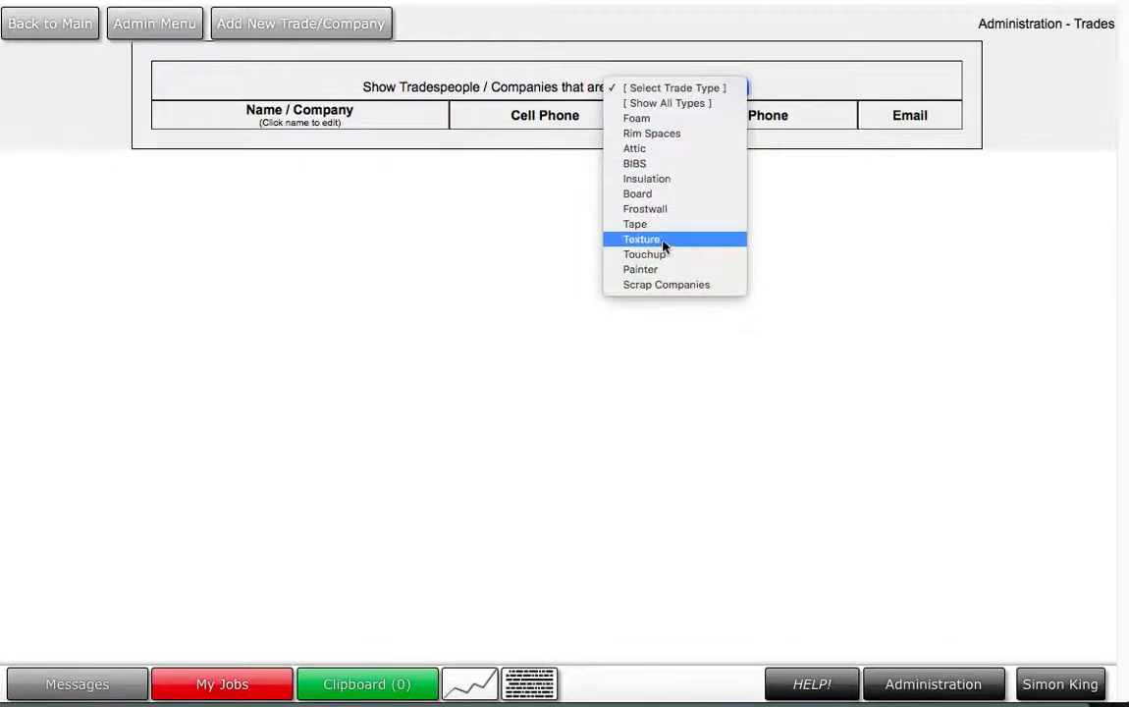
left_click(657, 182)
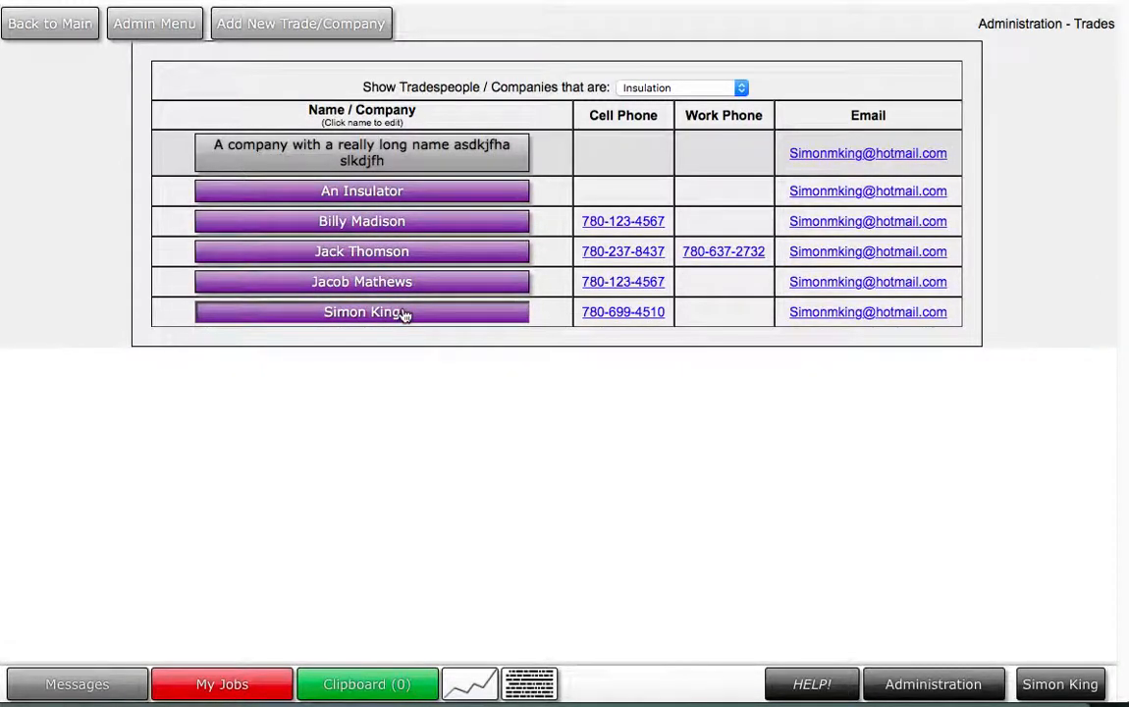
- Review the last listed insulation tradesperson's profile and Trades Pay rates, and return to the main menu
left_click(403, 313)
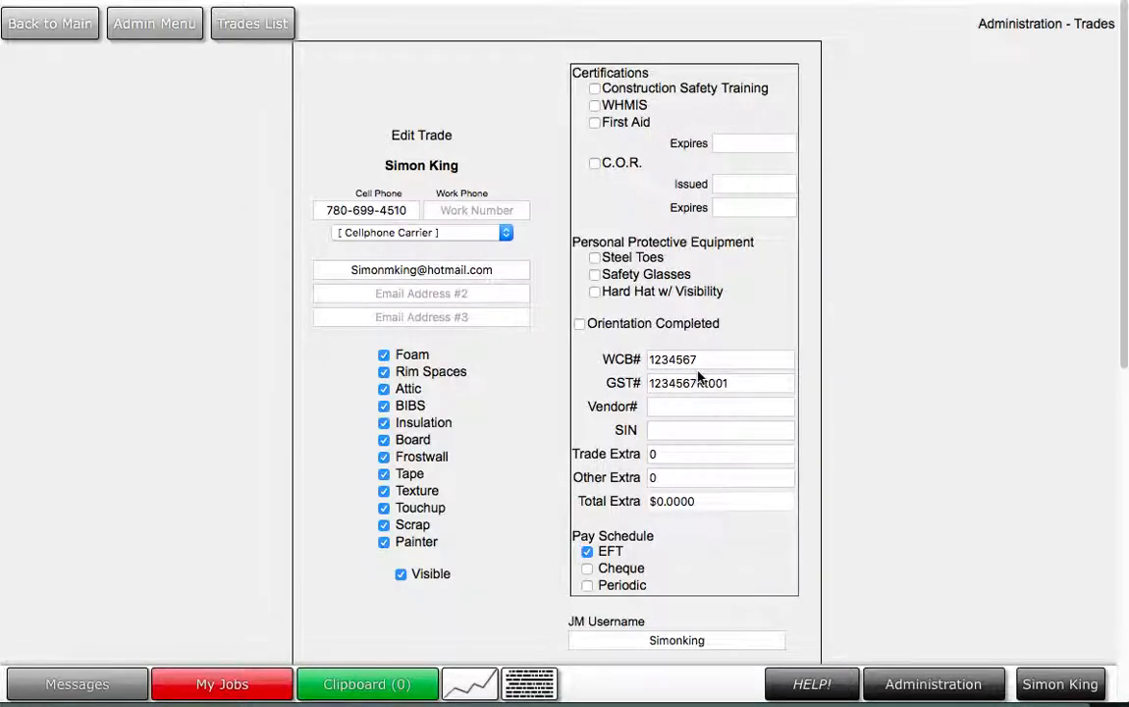
scroll(698, 373, "down", 3)
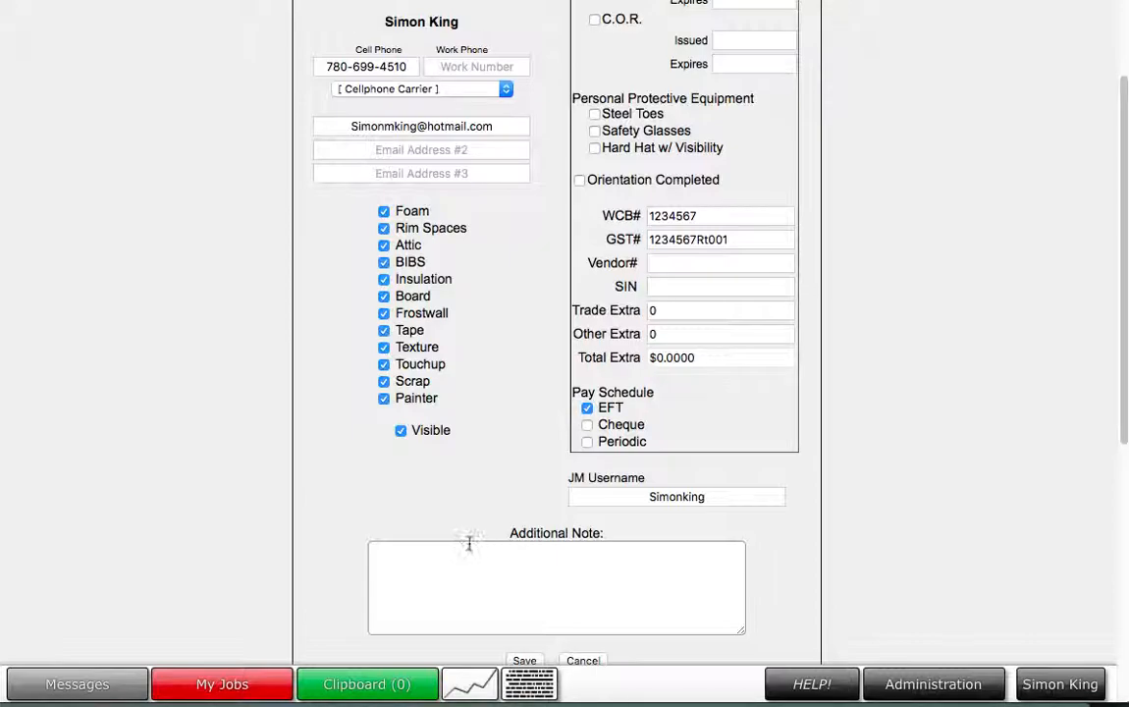
scroll(151, 93, "down", 5)
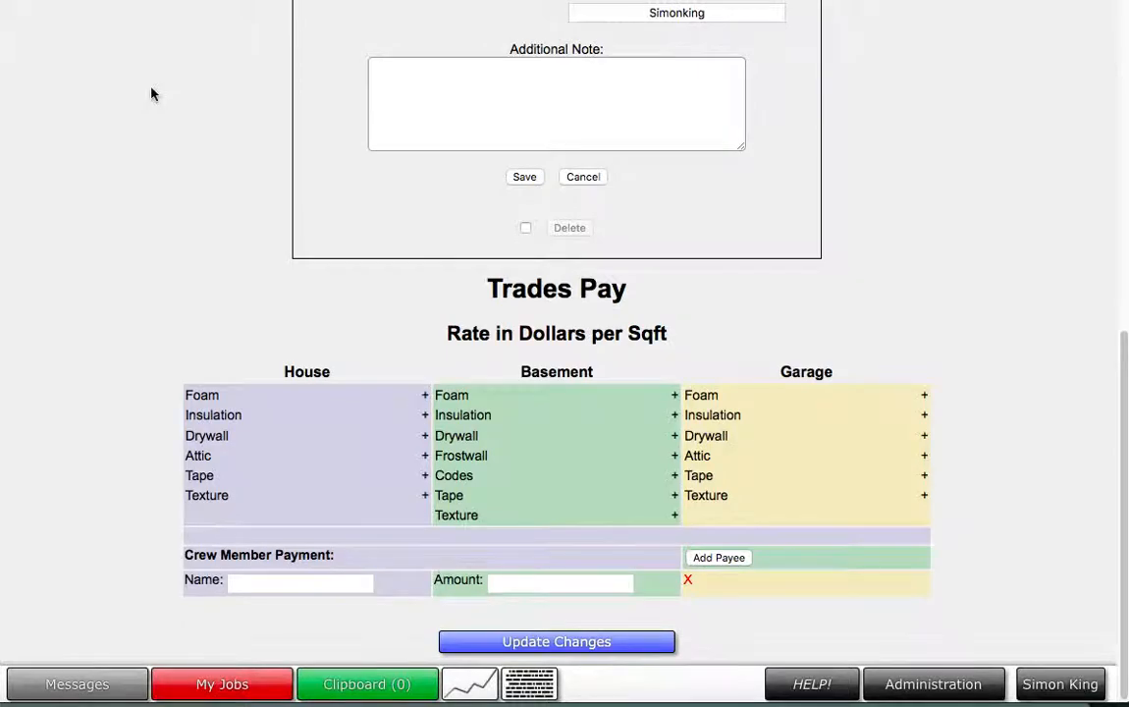
scroll(151, 93, "up", 10)
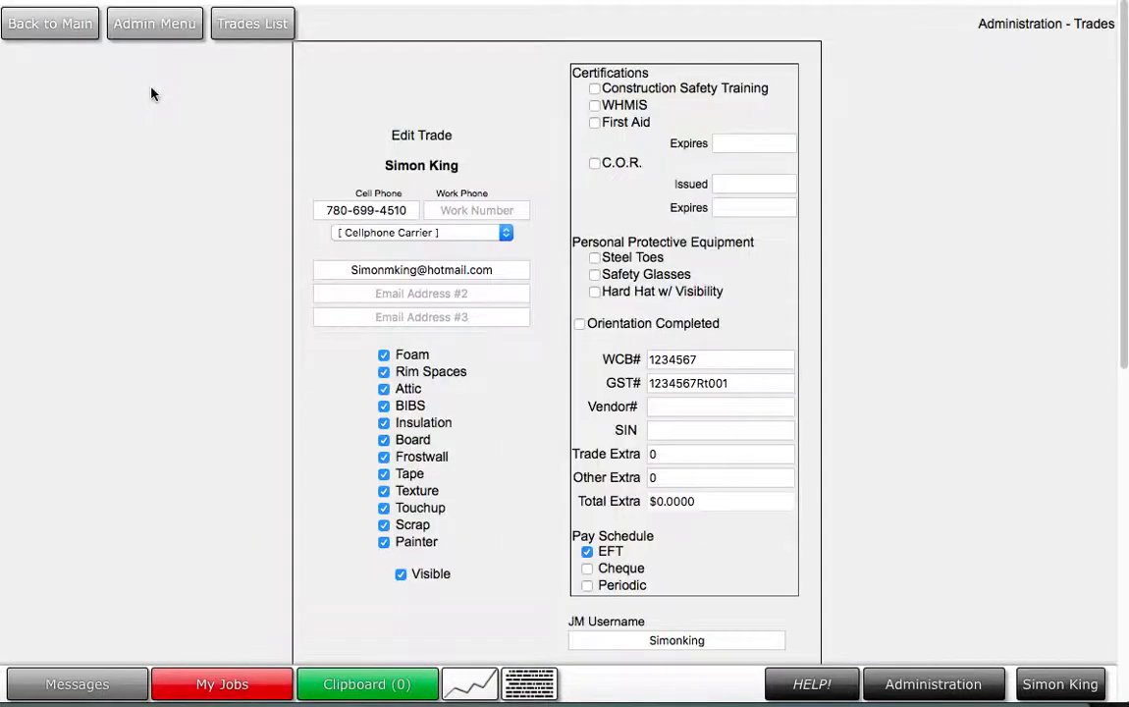
left_click(46, 27)
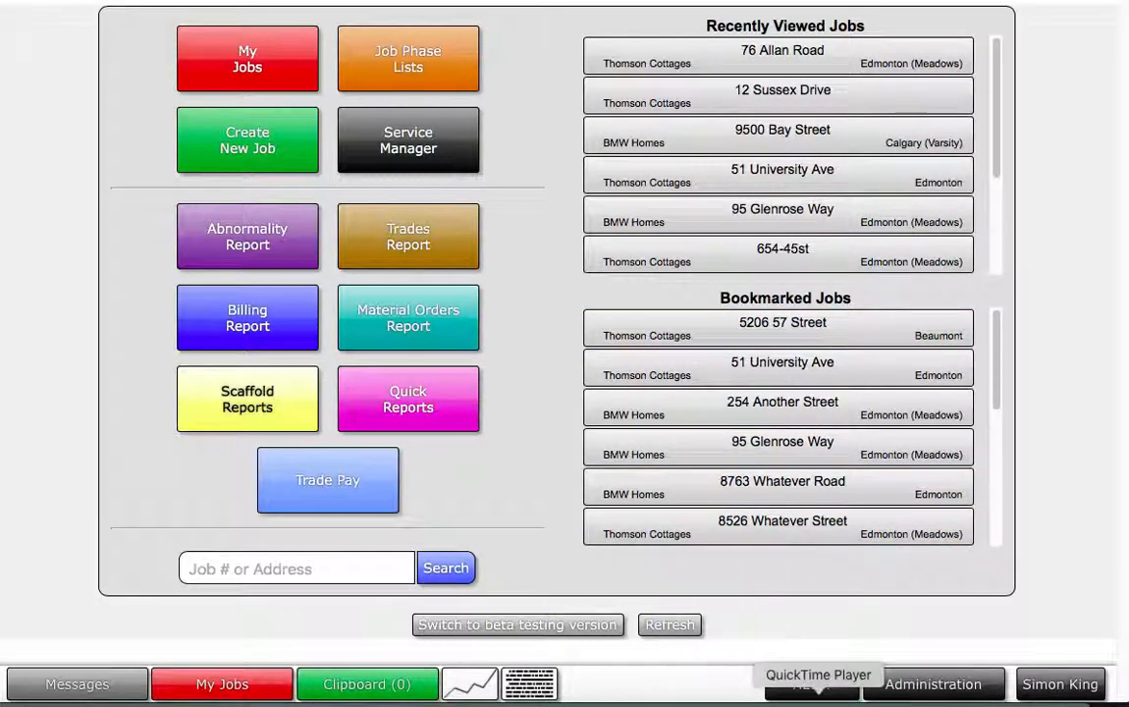
right_click(820, 695)
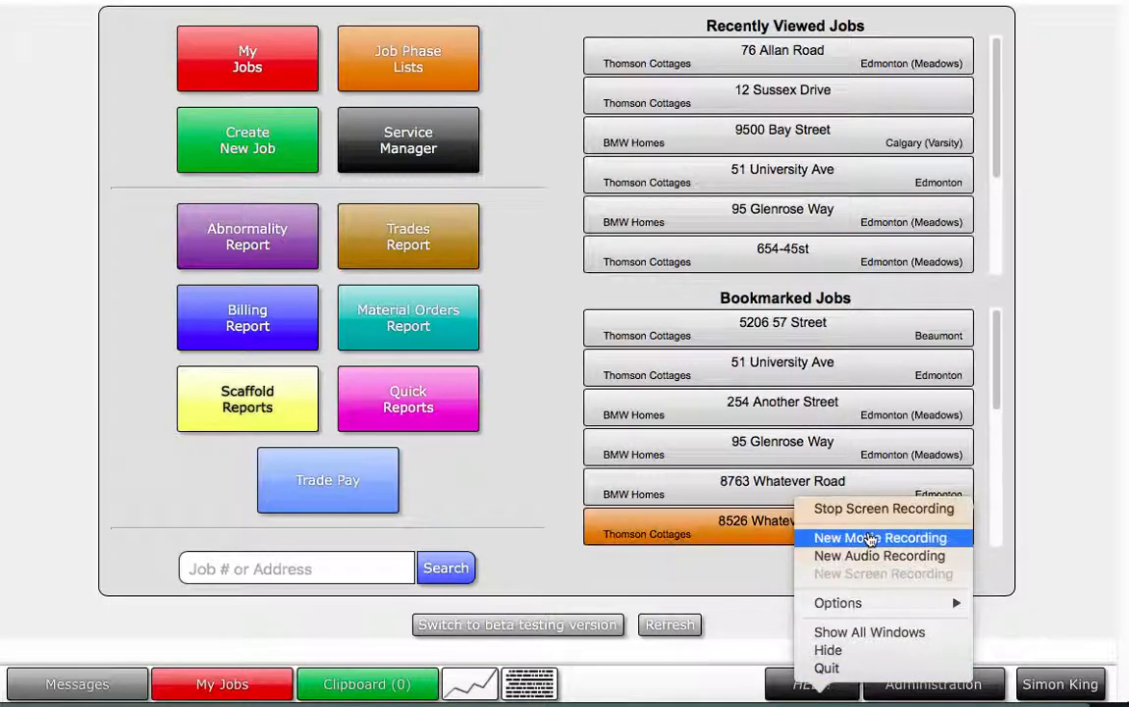